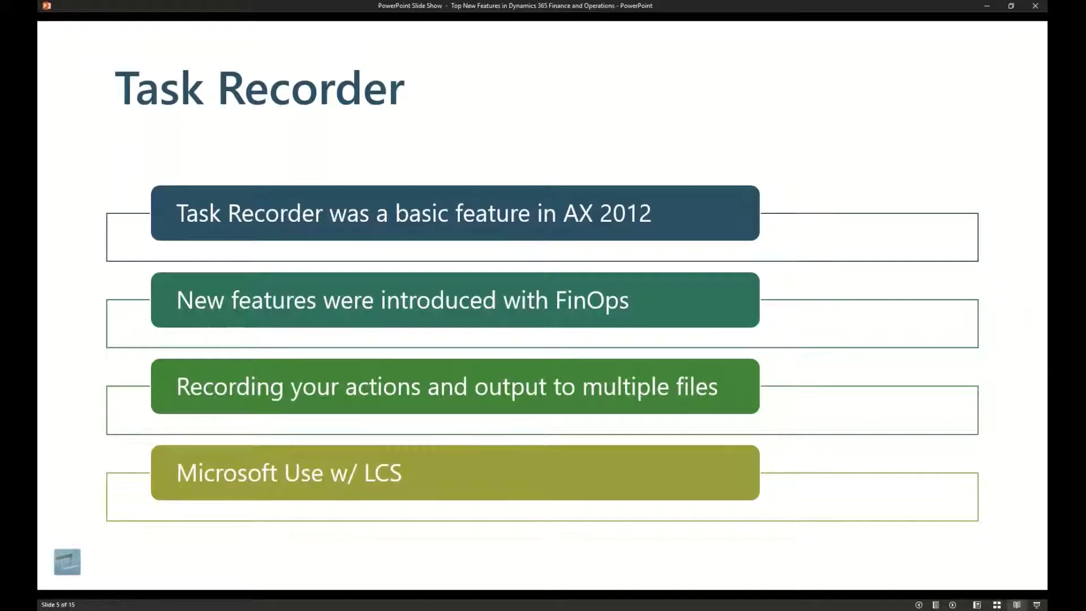
- Switch from the PowerPoint slide show to the Dynamics 365 Finance and Operations dashboard
key(alt+Tab)
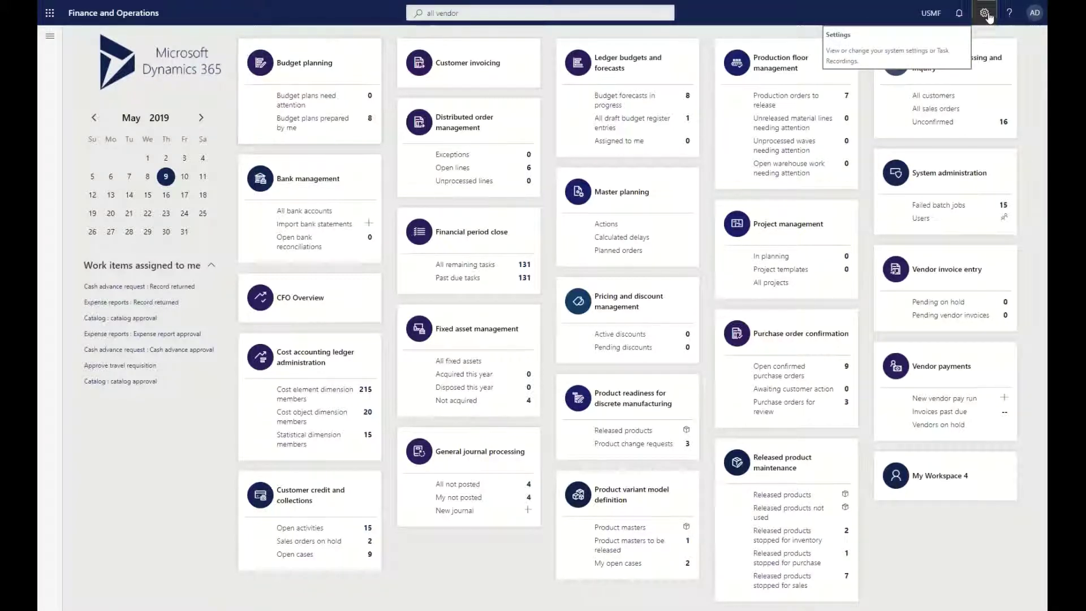
- Create a task recording 'Create a New Item' described as 'We are going to create a new item'
click(987, 15)
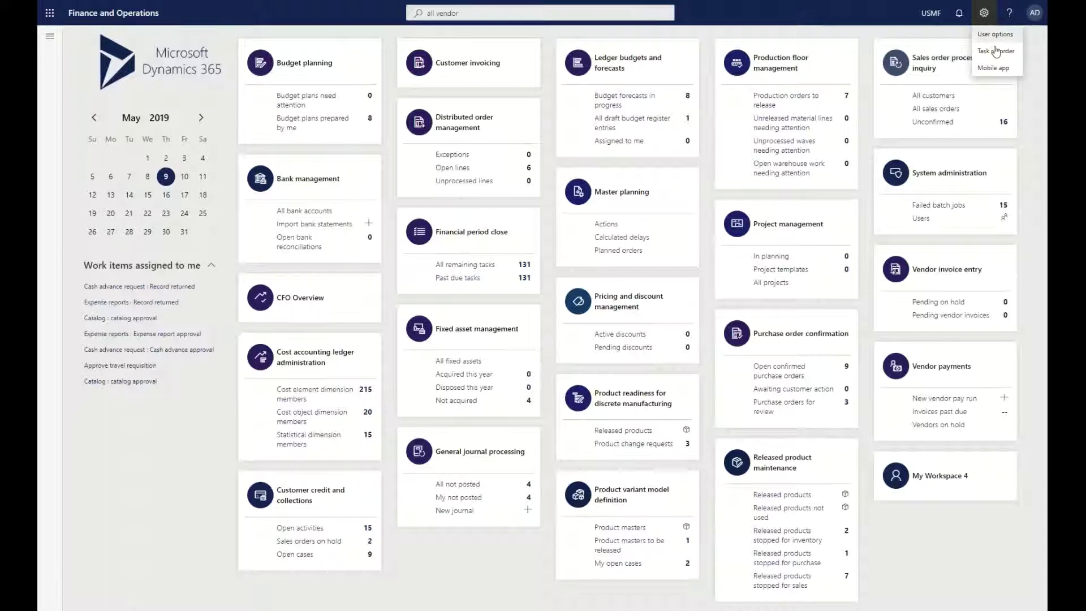
click(996, 51)
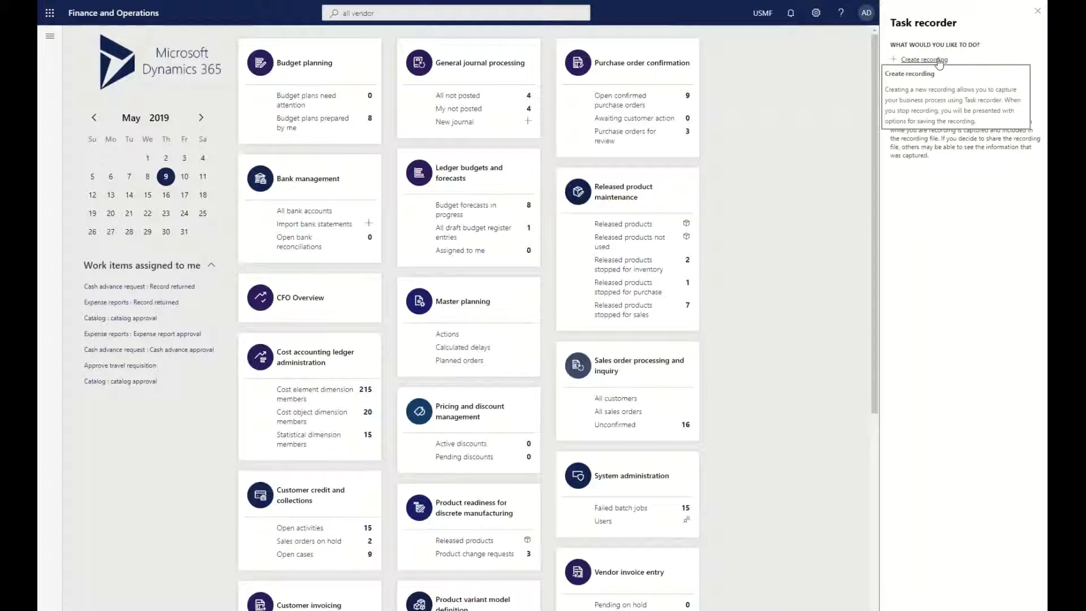
click(939, 60)
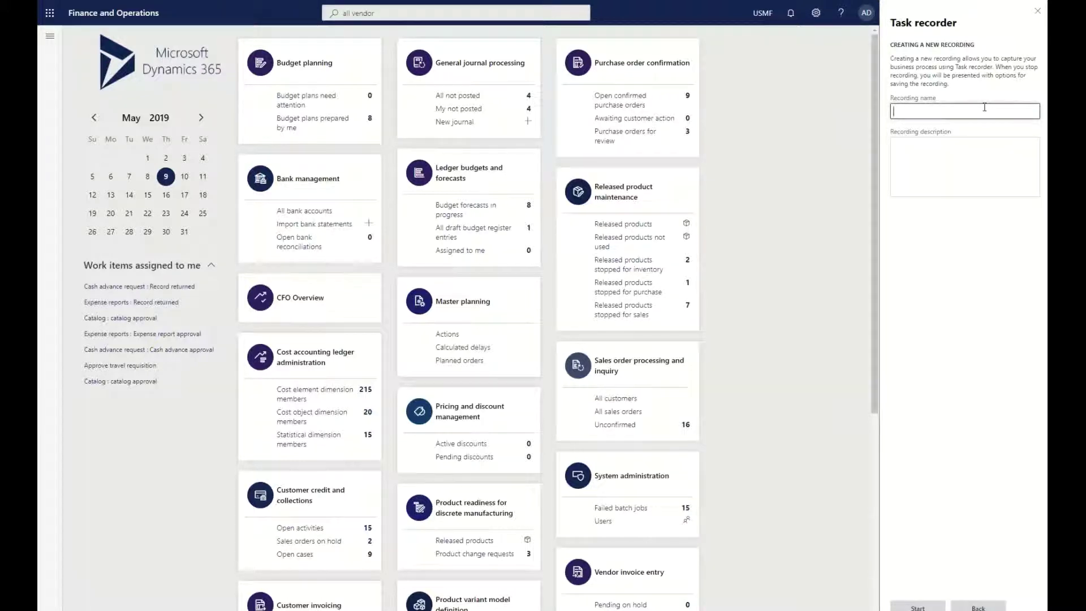
text(Create a New Item)
key(Tab)
text(We are goin)
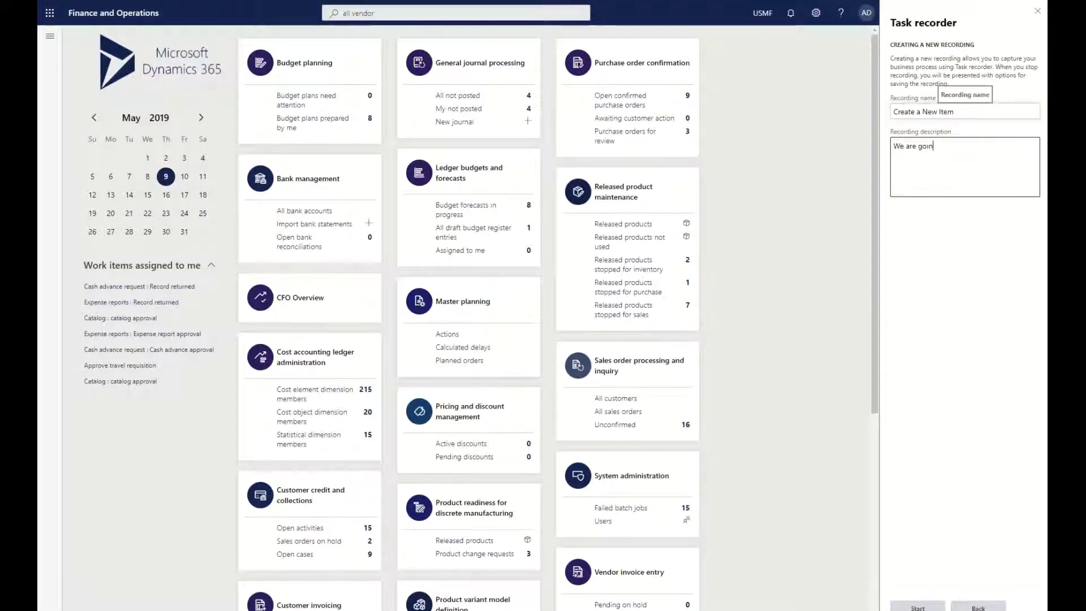
text(g to create a new item)
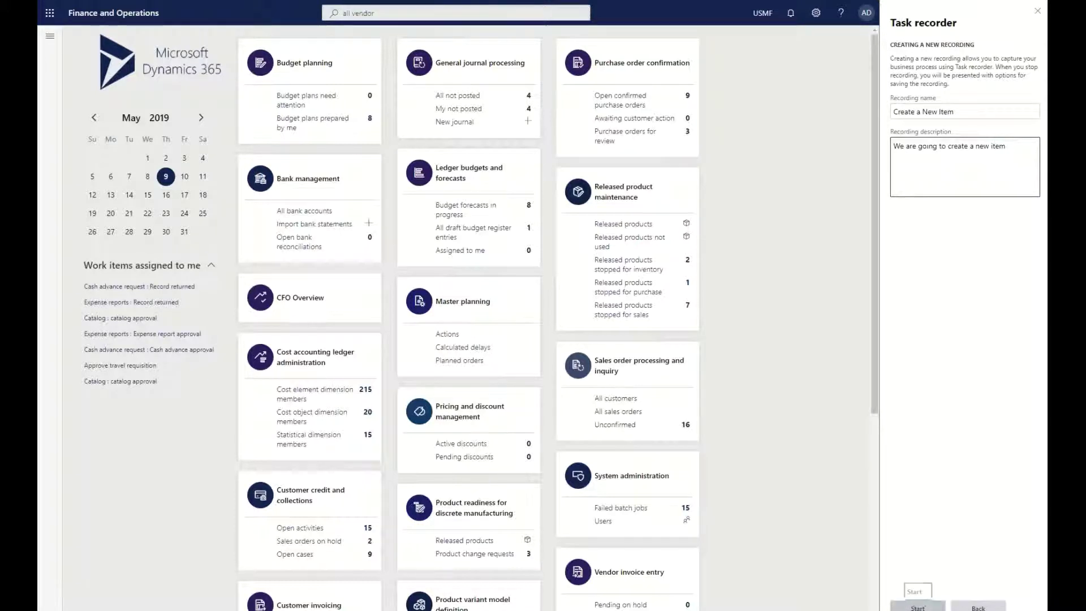
- Start recording and open a new released product form from Released product maintenance
click(917, 607)
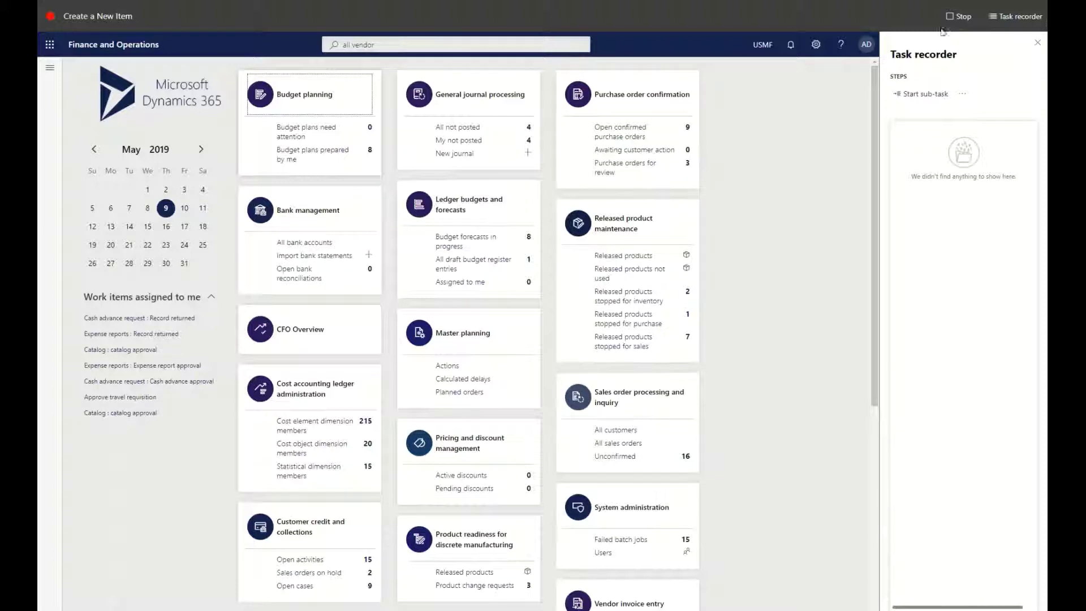
click(663, 222)
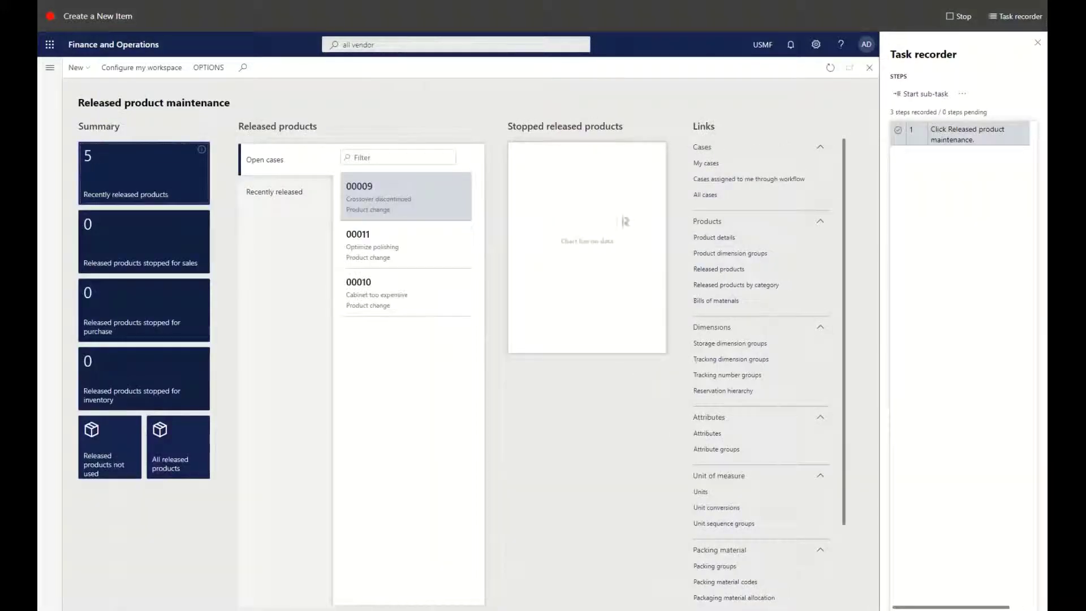
click(76, 67)
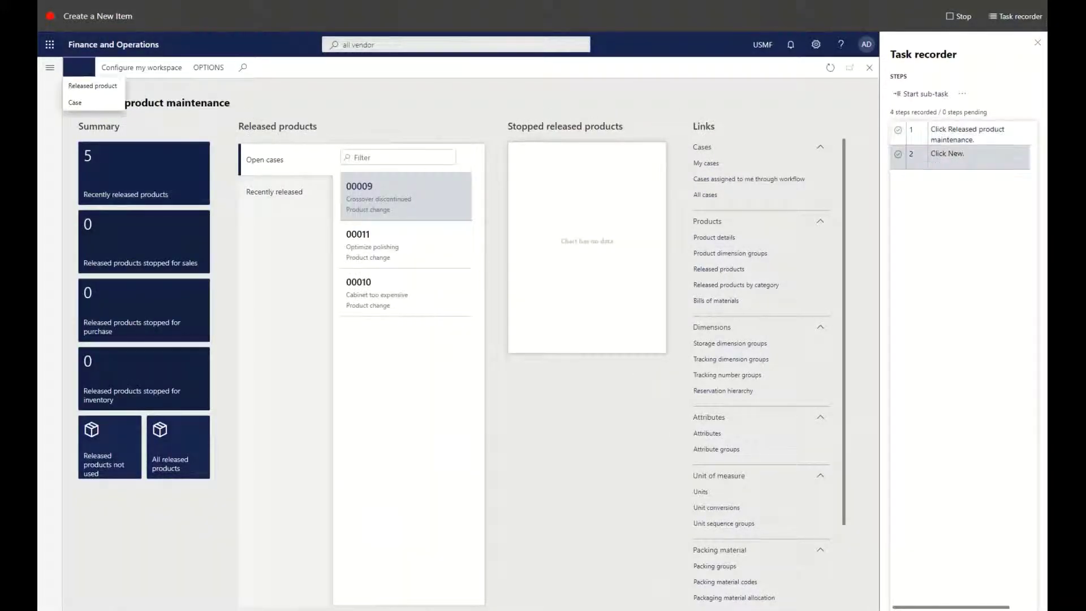
click(93, 86)
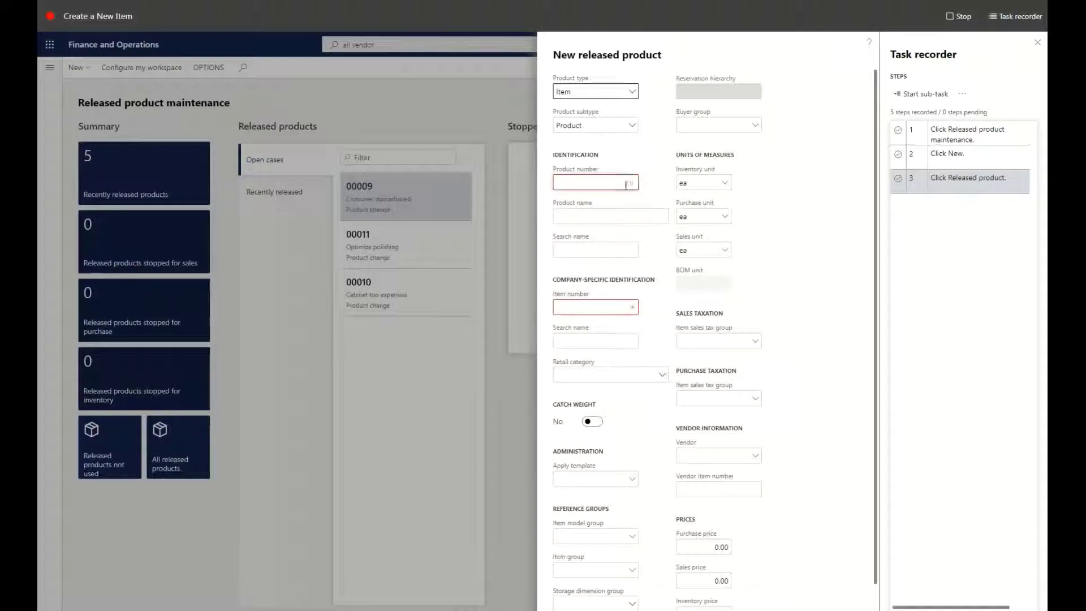
- Enter product number ABC12322 and product name 'My New Product'
click(604, 185)
text(ABC123)
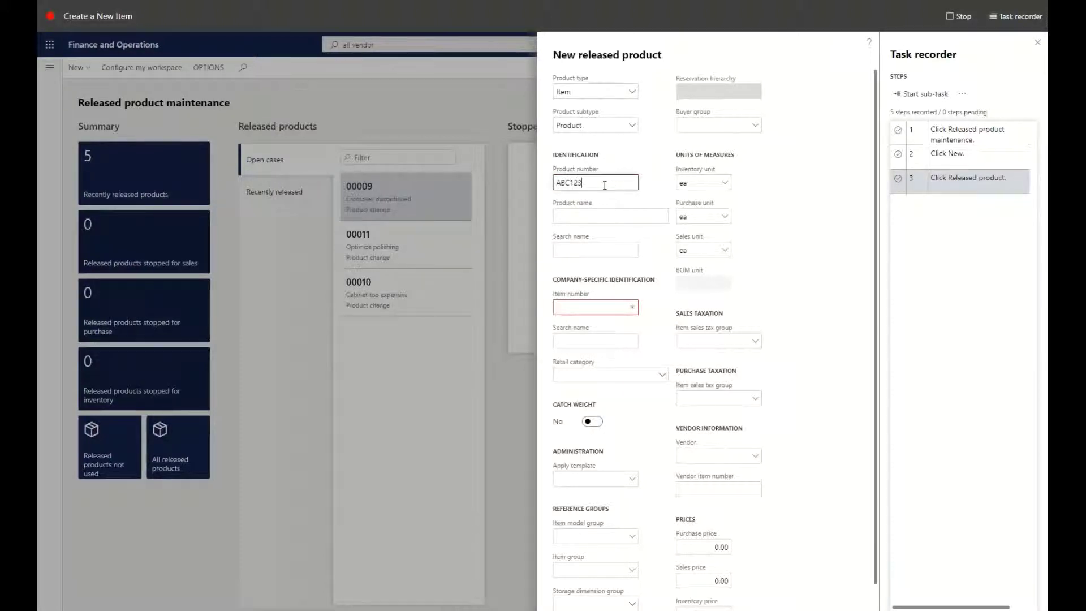
text(22)
key(Tab)
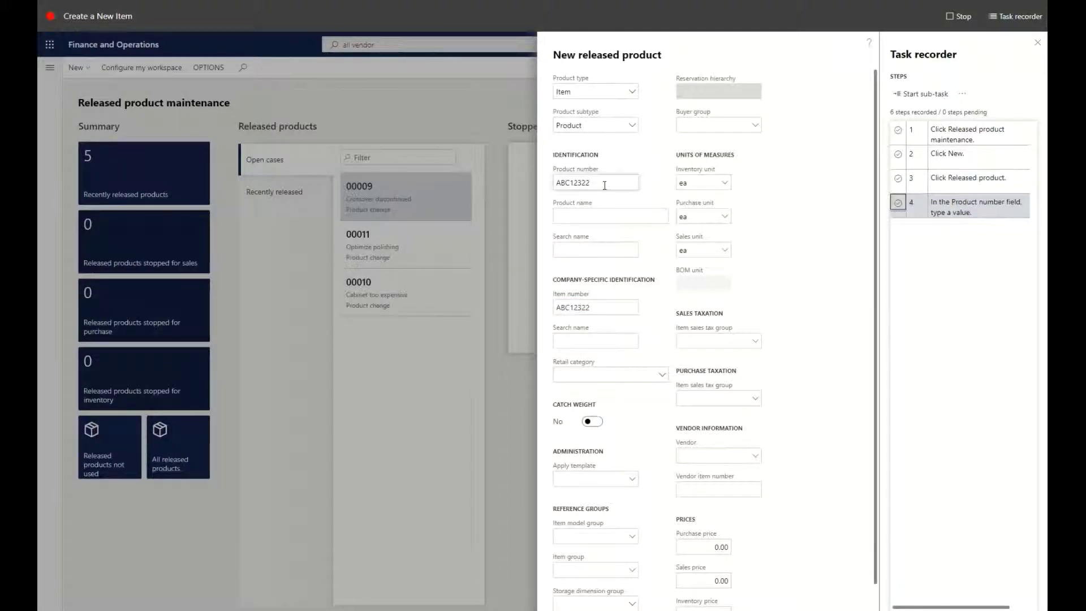
click(606, 216)
text(My)
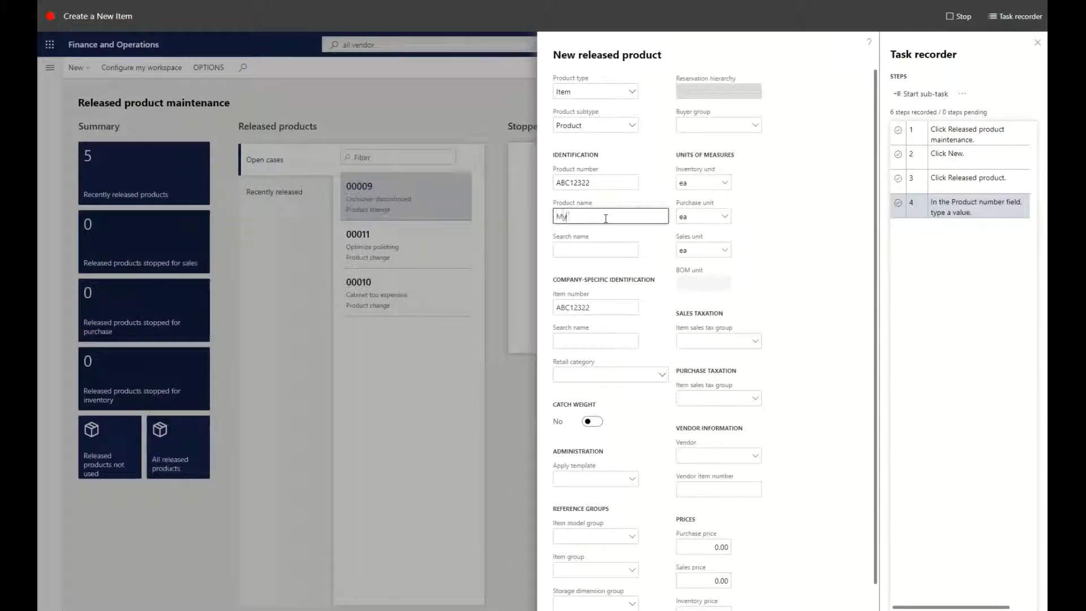
text( New Product)
key(Tab)
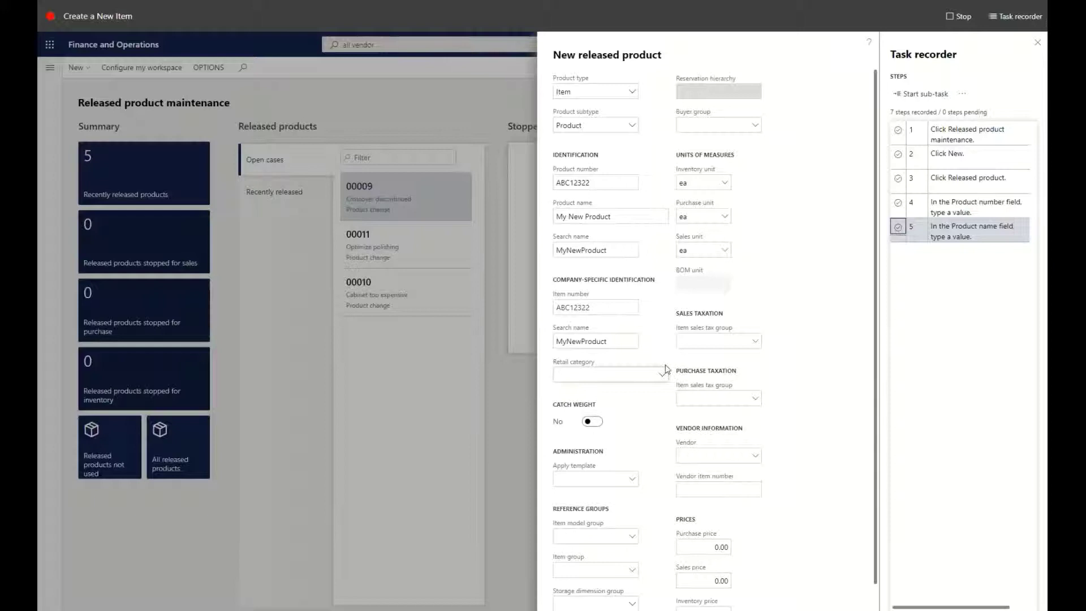
- Set item model group FIFO, item group Audio, storage dimension Ware, tracking dimension None
scroll(661, 360, down, 1)
click(632, 494)
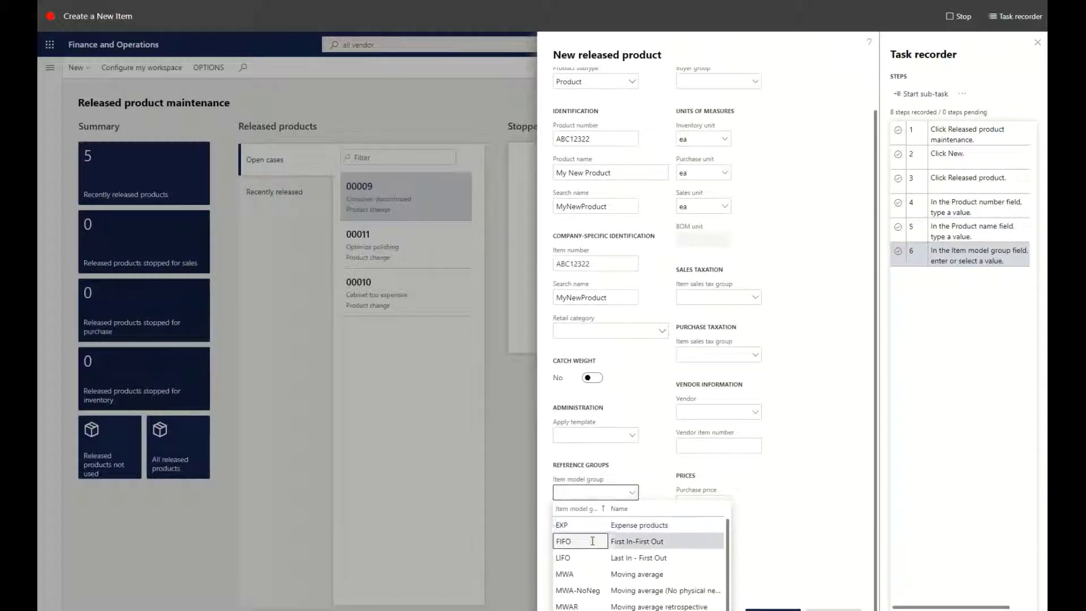
click(611, 540)
click(632, 526)
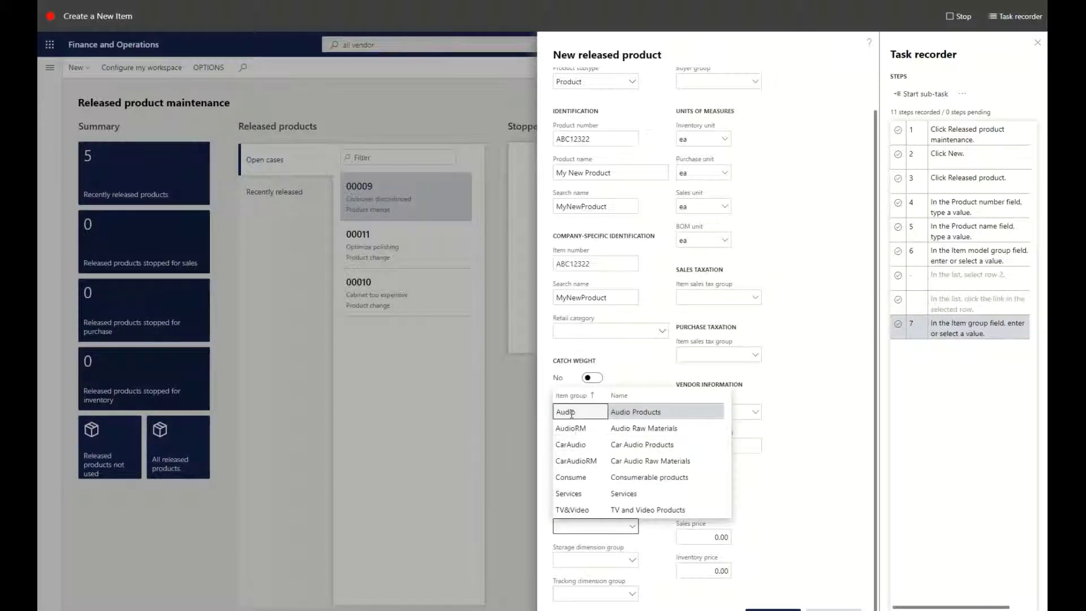
click(594, 560)
click(632, 559)
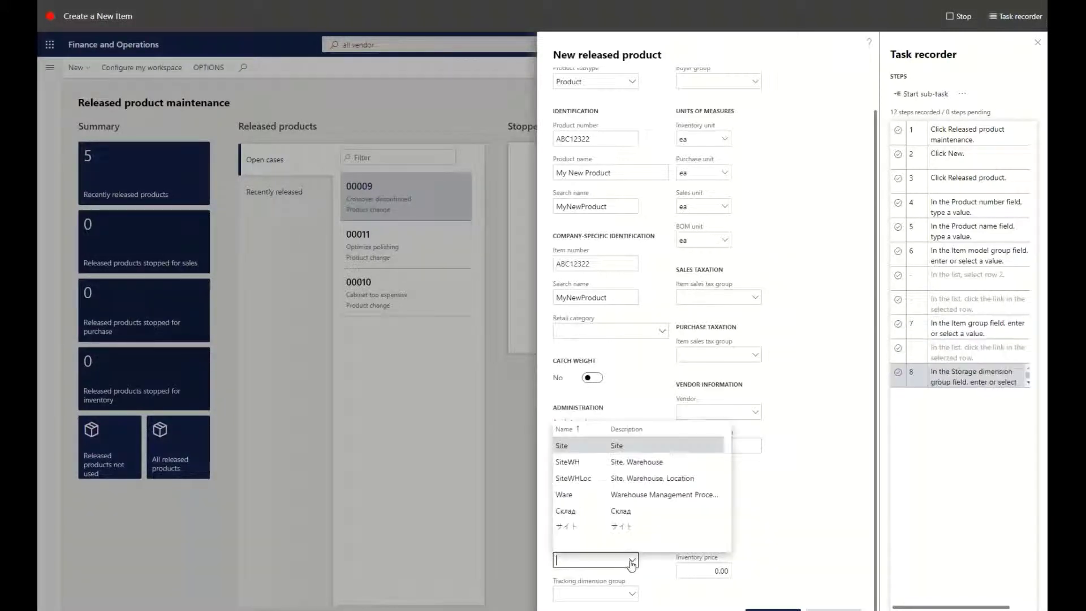
click(573, 495)
click(631, 593)
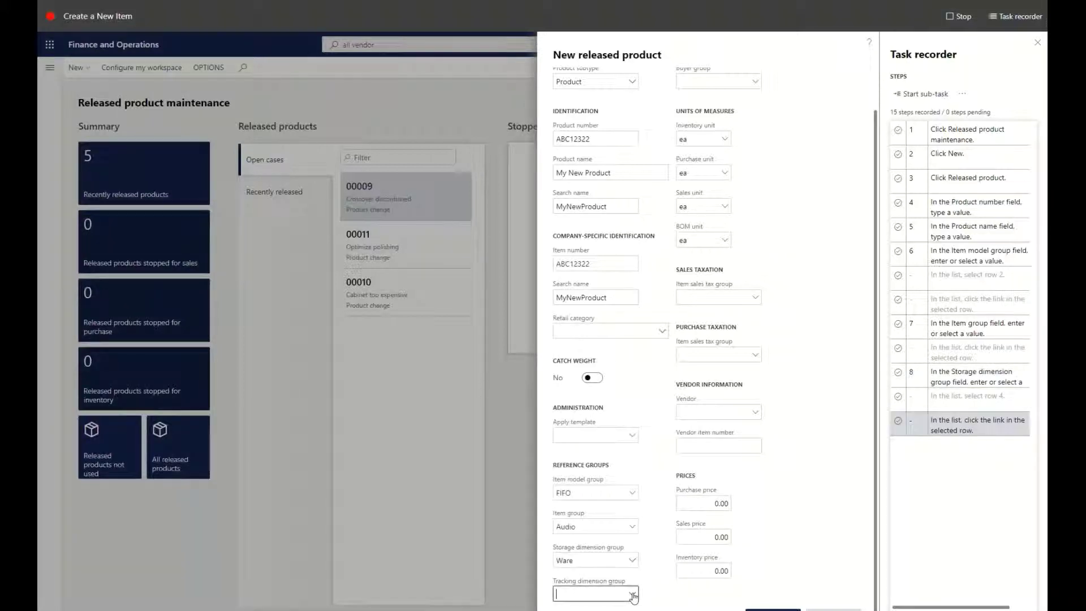
click(622, 529)
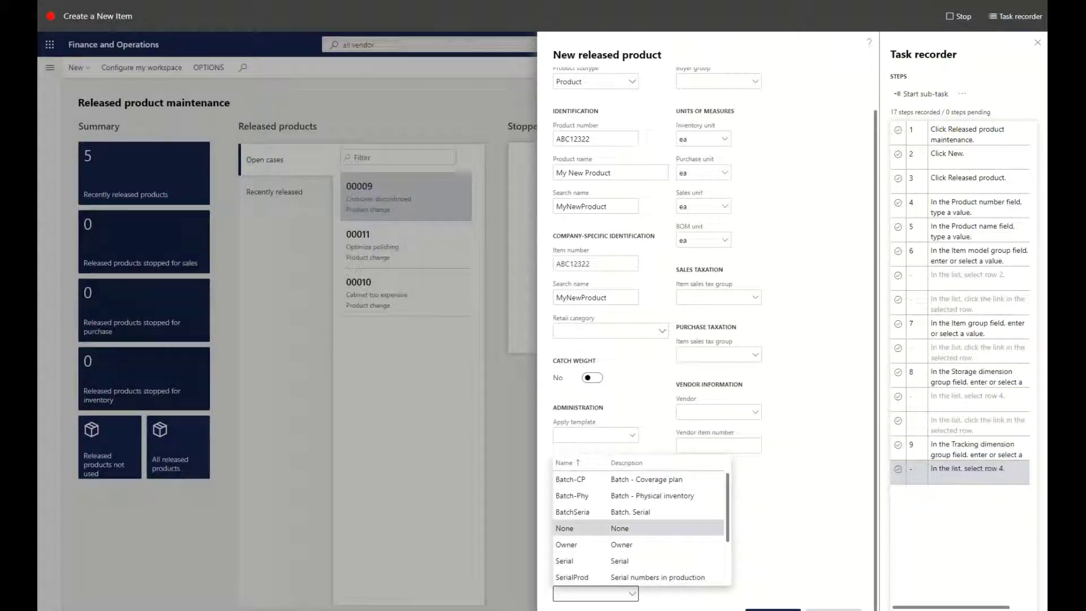
- Set the reservation hierarchy to Default
scroll(632, 557, up, 1)
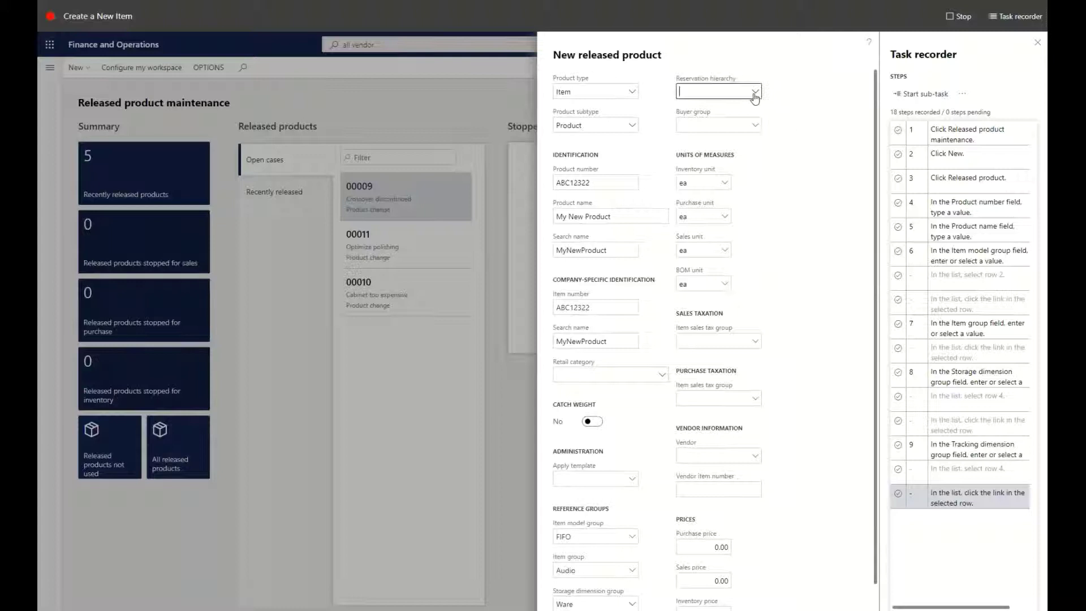
click(755, 92)
click(765, 158)
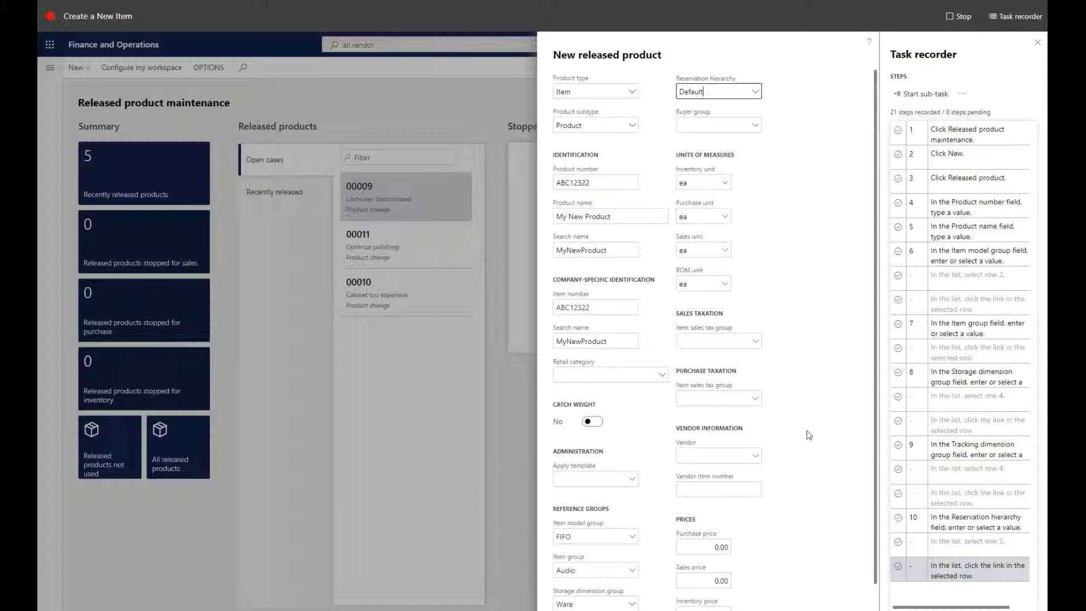
- Set the inventory price to 10.00 and confirm the new product
scroll(808, 435, down, 1)
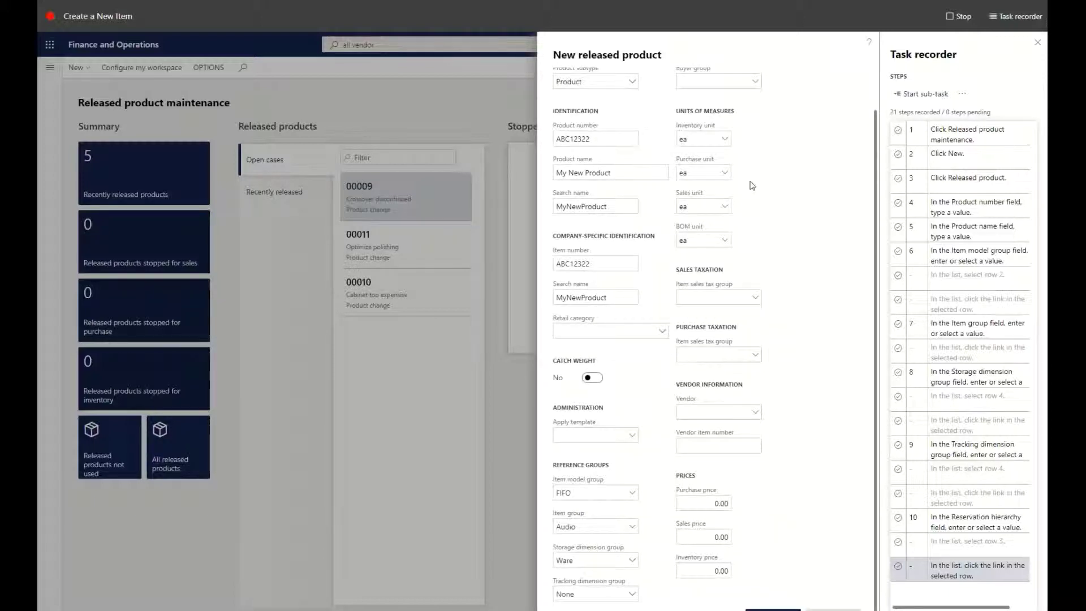
click(715, 569)
text(10)
click(757, 563)
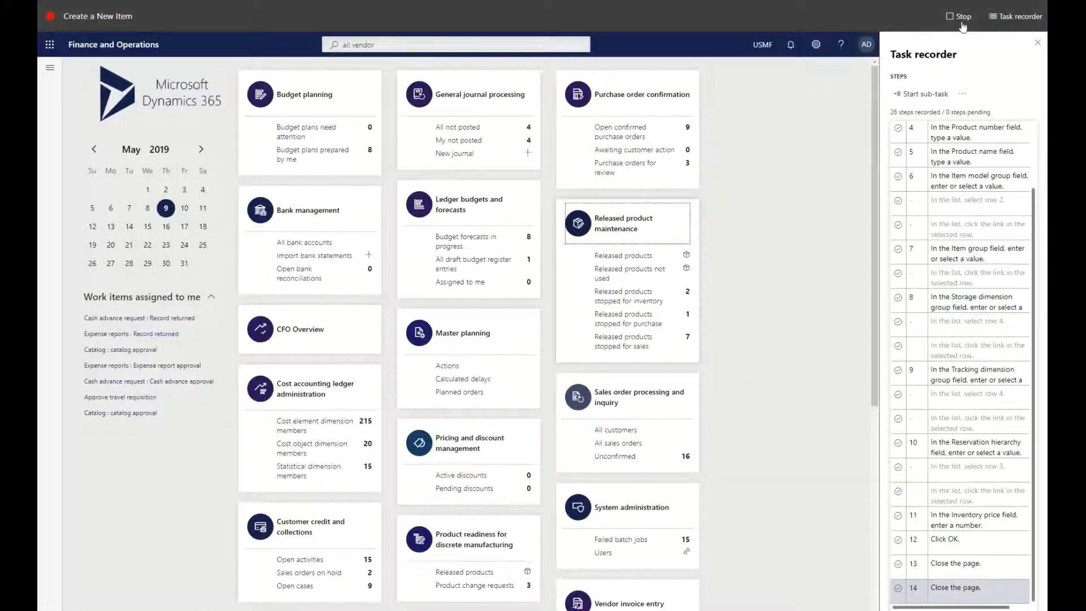
- Stop the task recording and save it to this PC
click(962, 17)
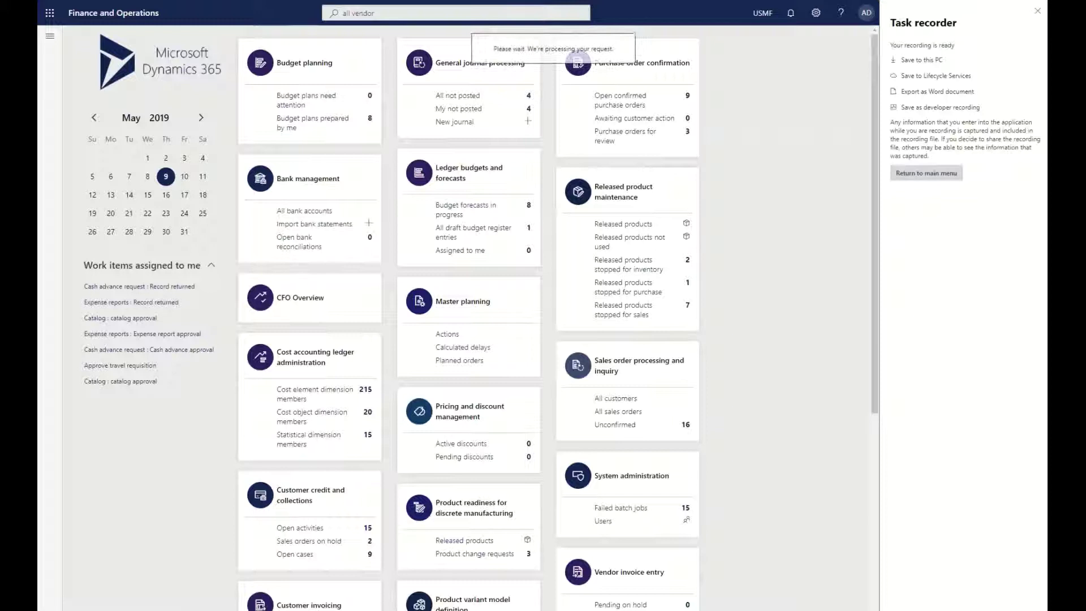
click(923, 60)
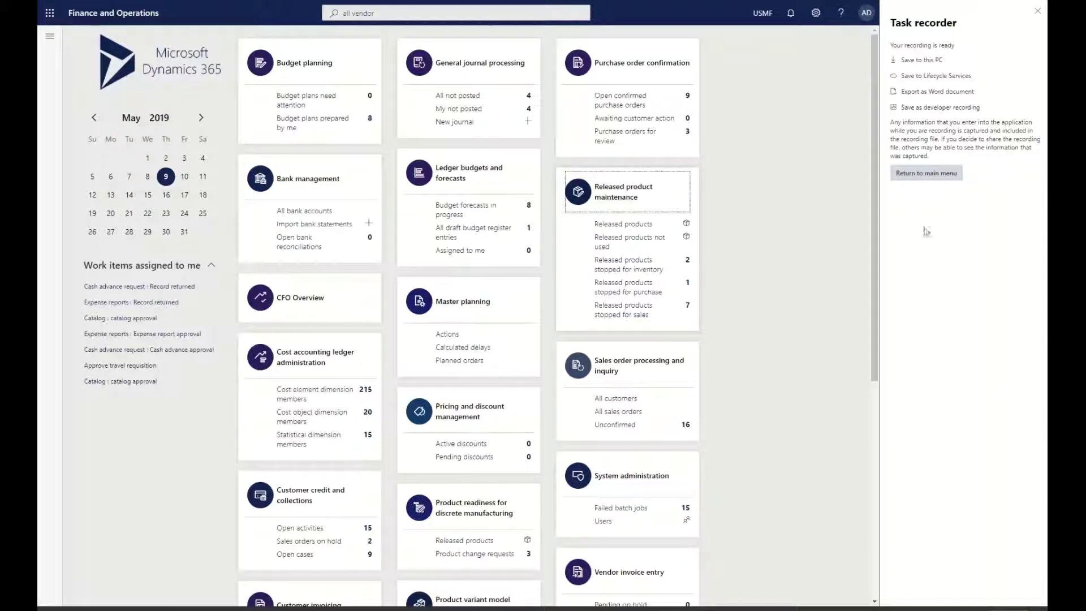
- Choose to play a recording as a guide from this PC and browse to Downloads
click(926, 173)
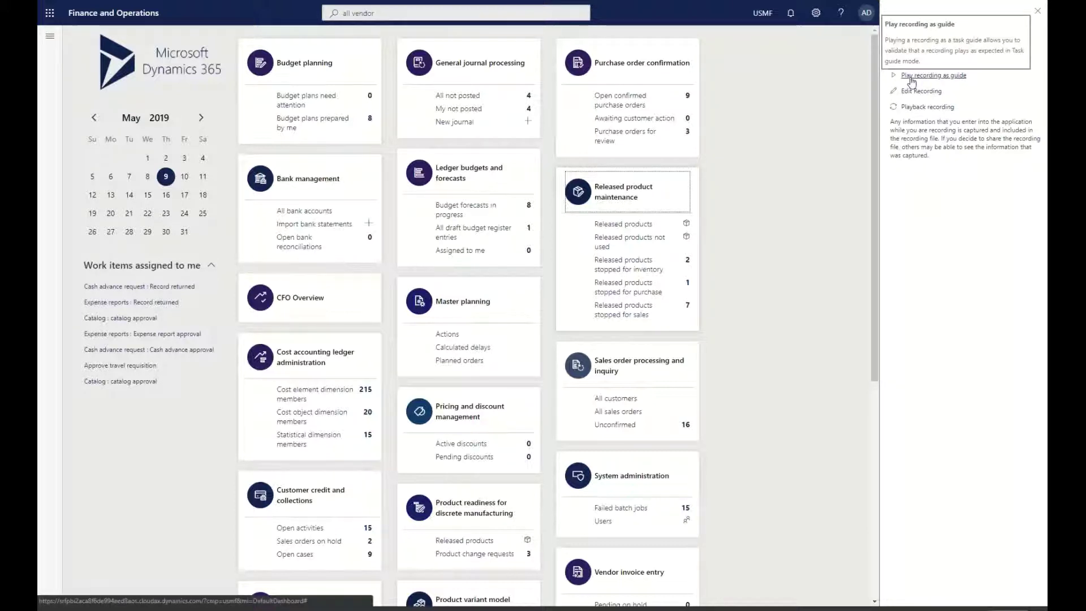
click(911, 77)
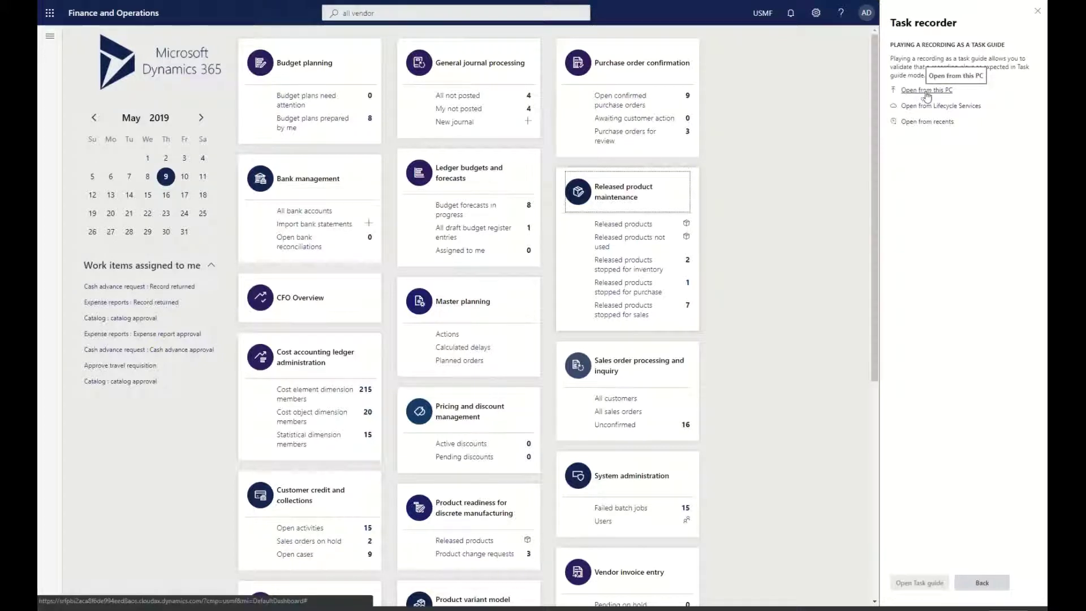
click(926, 90)
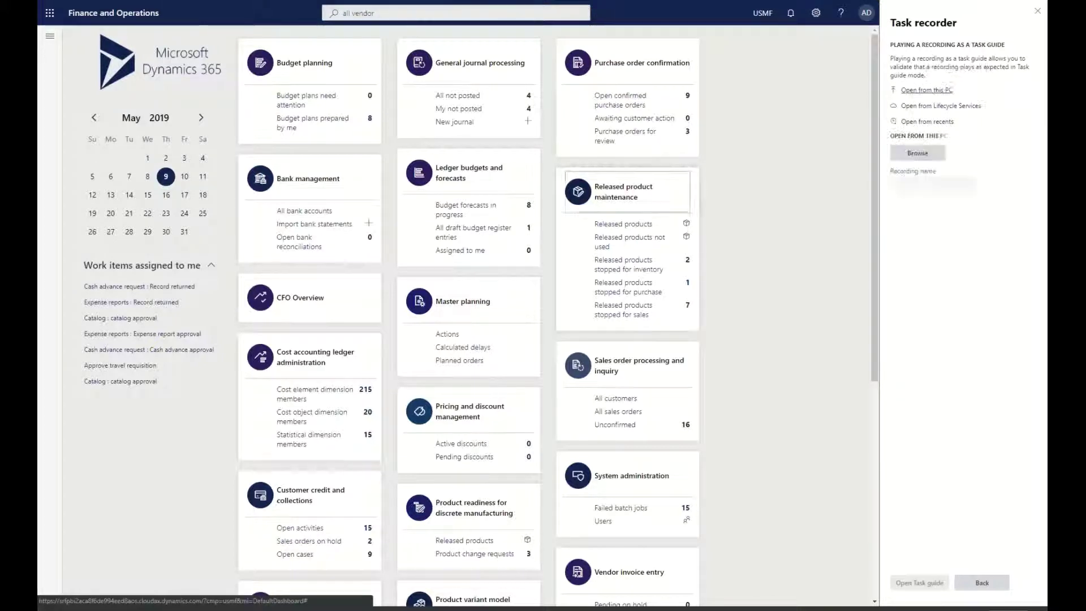
click(936, 122)
click(970, 164)
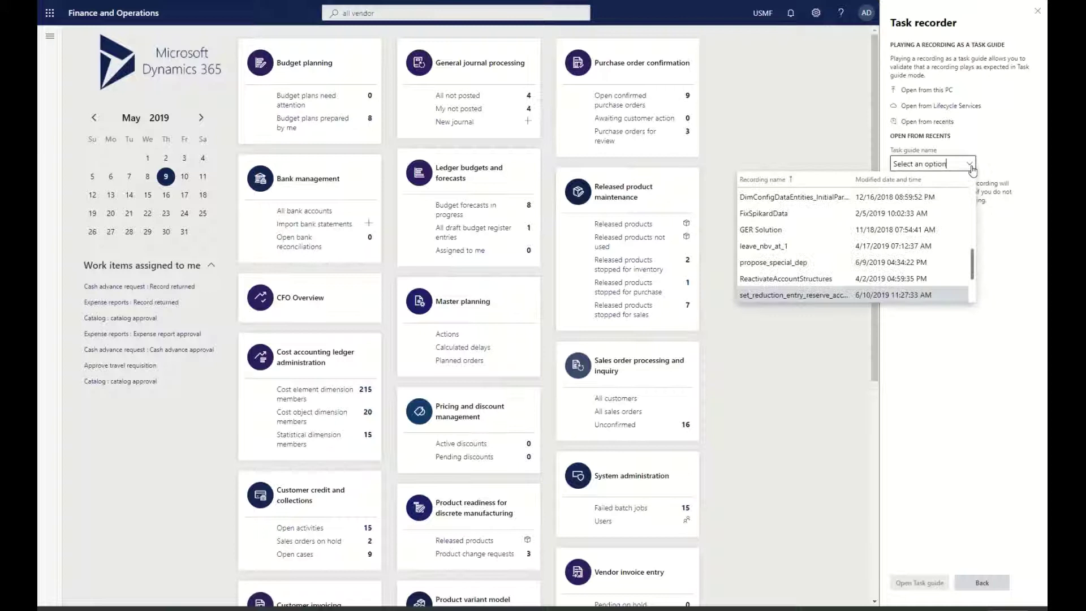
click(969, 164)
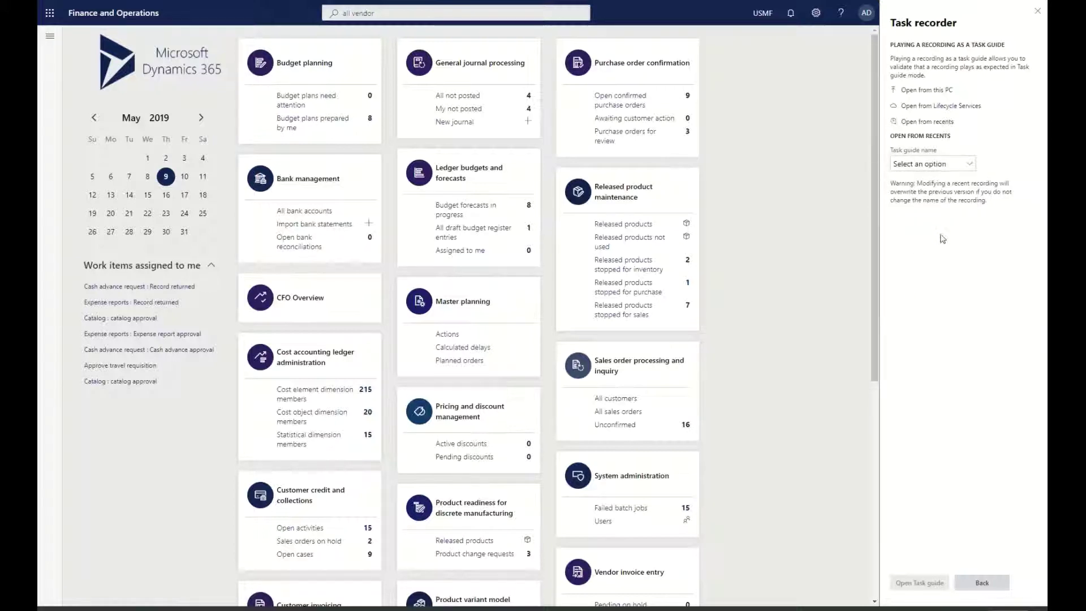
click(926, 91)
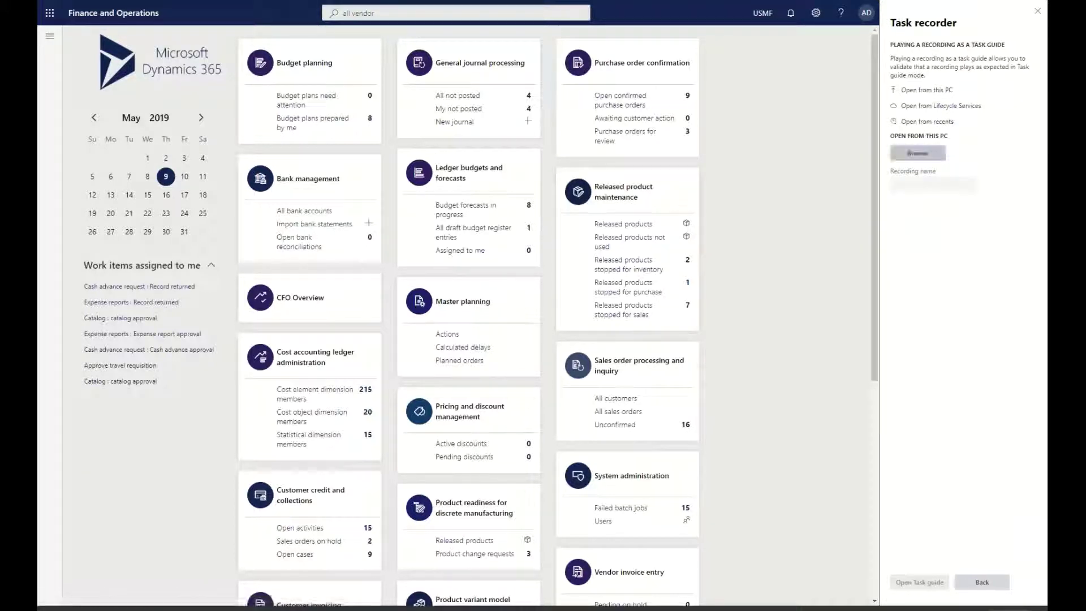
click(917, 152)
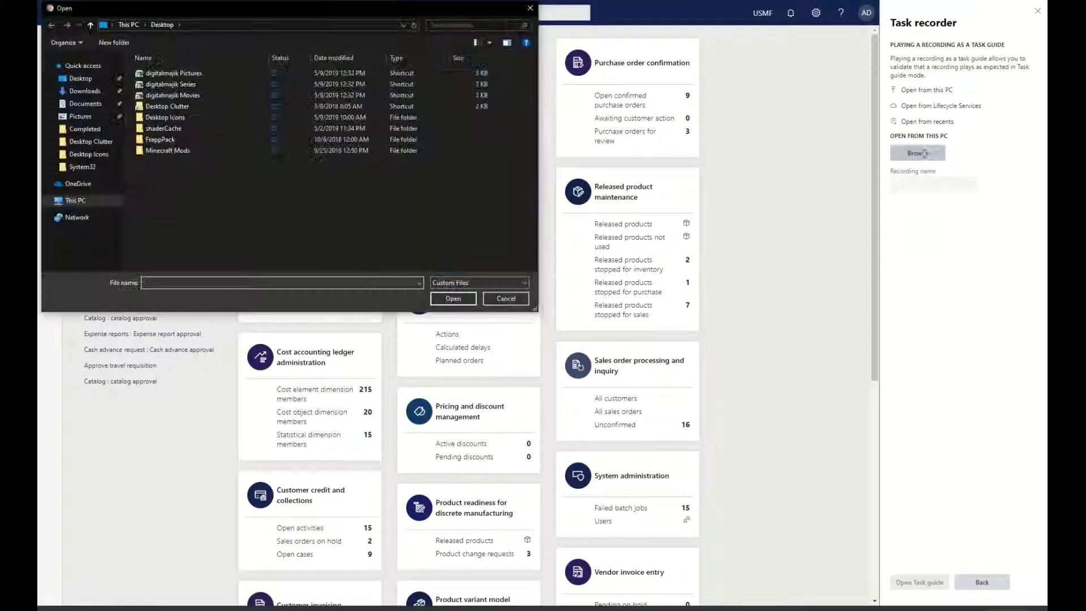
click(95, 92)
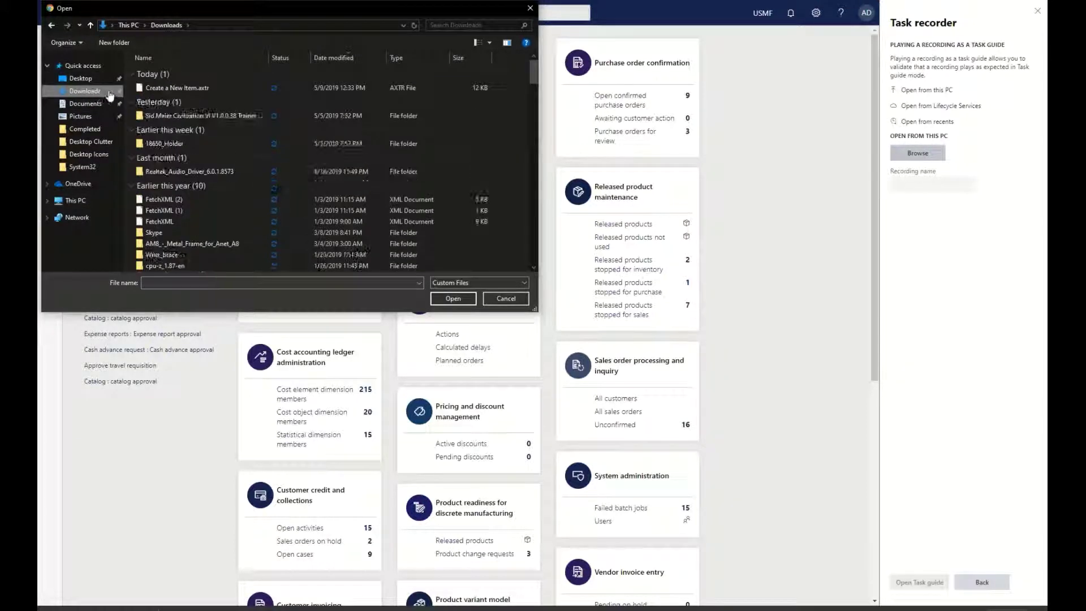
- Load 'Create a New Item.axtr' and start playing it as a task guide
double_click(177, 87)
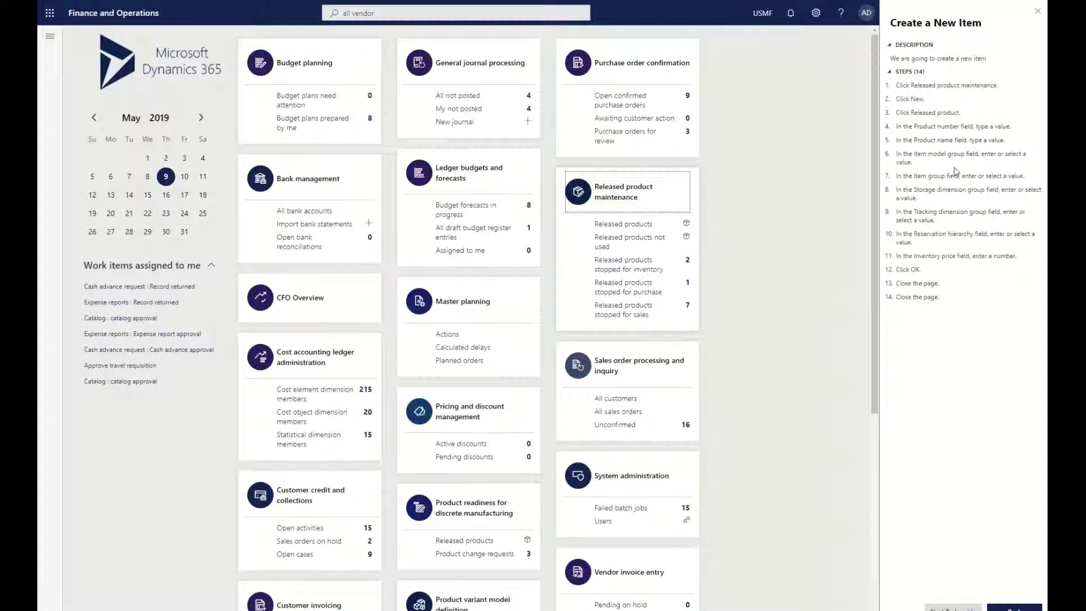
click(956, 606)
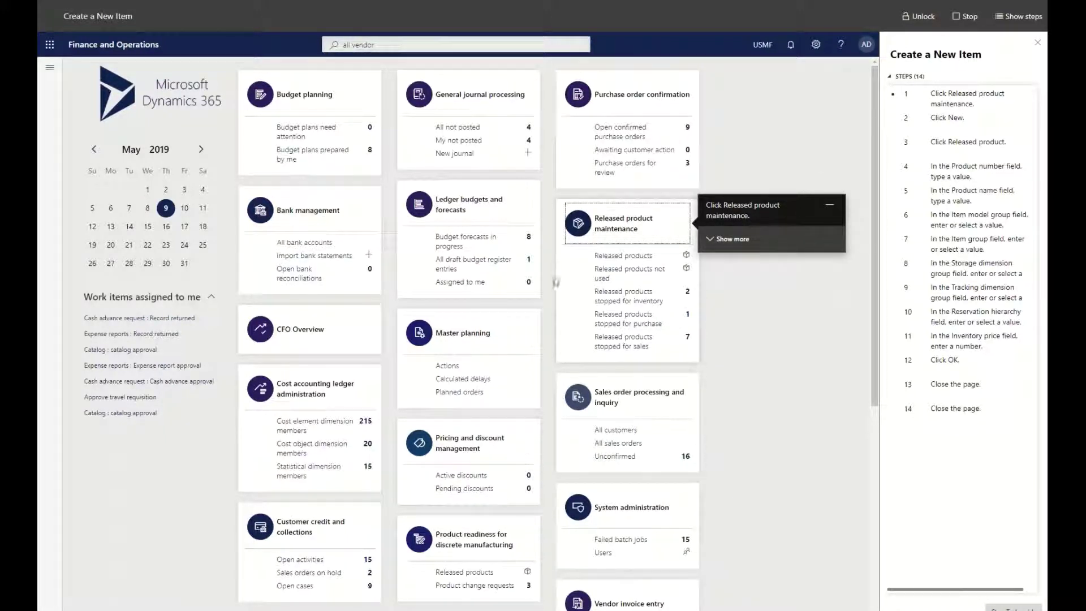
- Following the guide, start a new released product with product number abc3454343
click(672, 229)
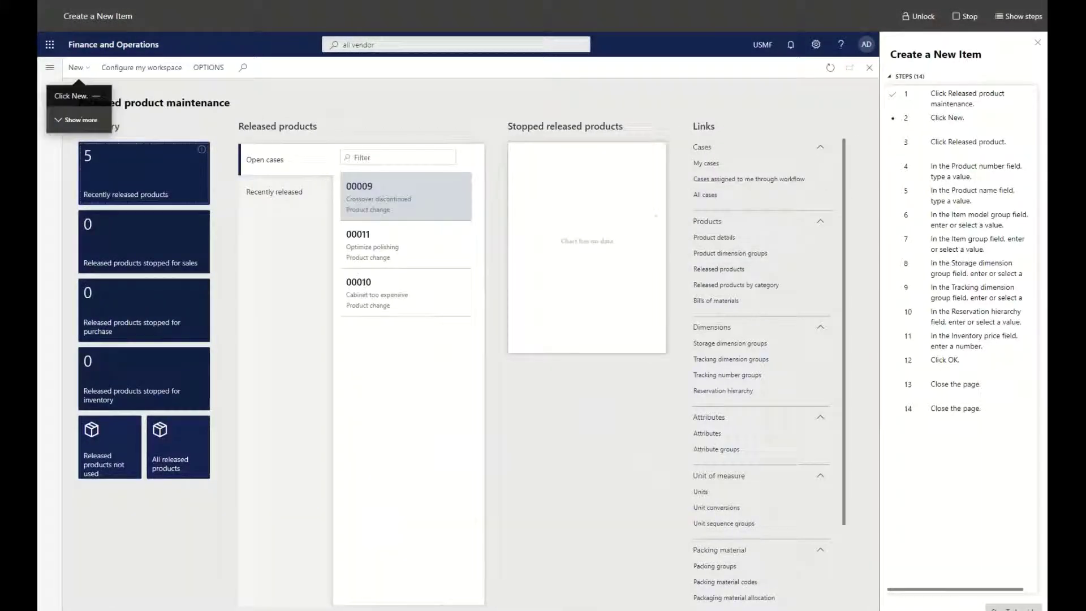
click(76, 68)
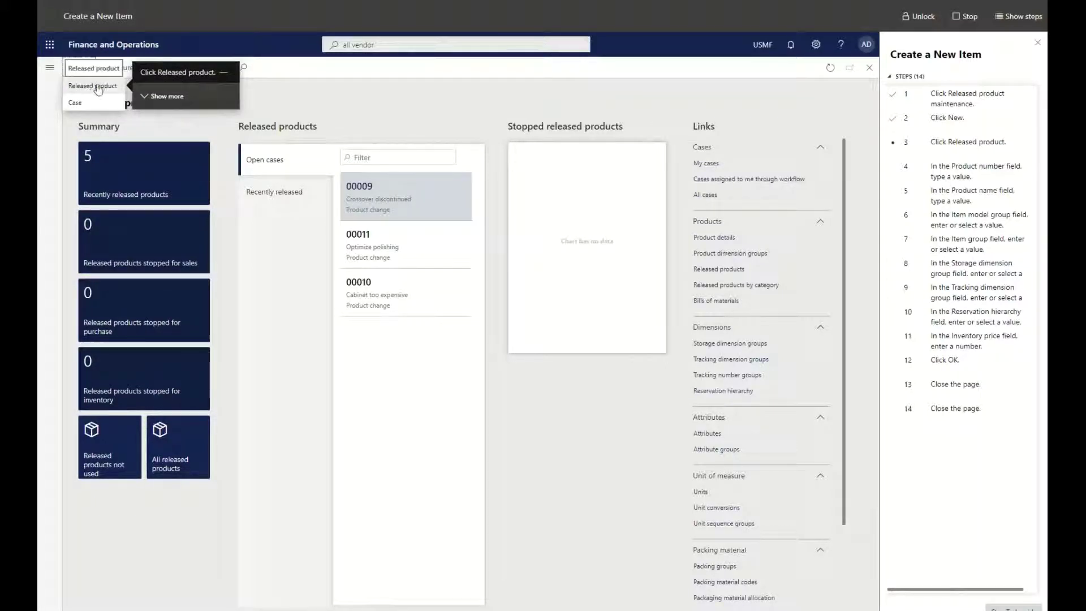
click(97, 86)
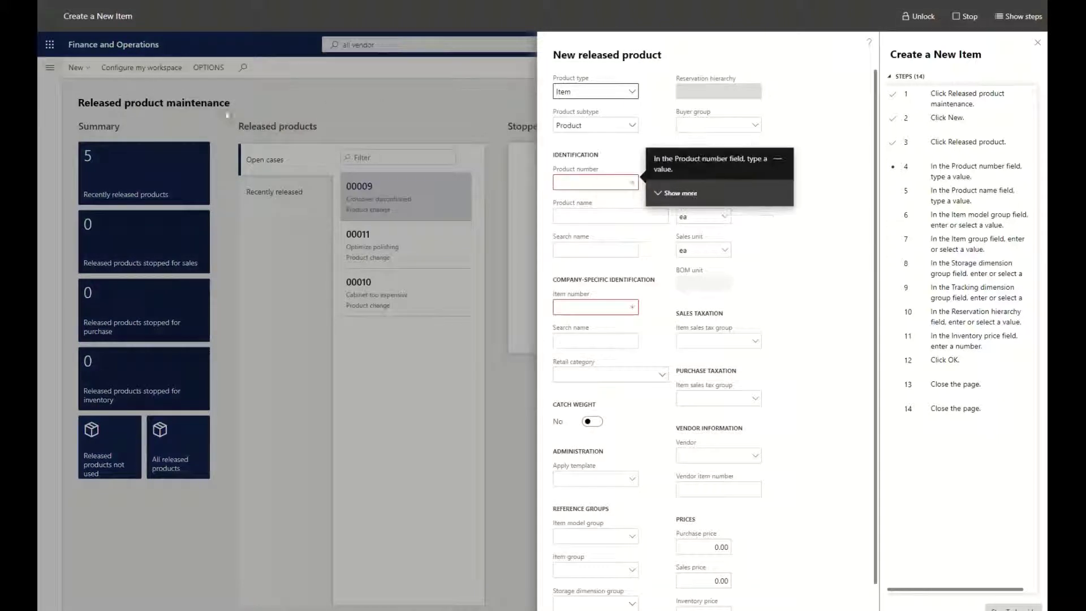
click(590, 182)
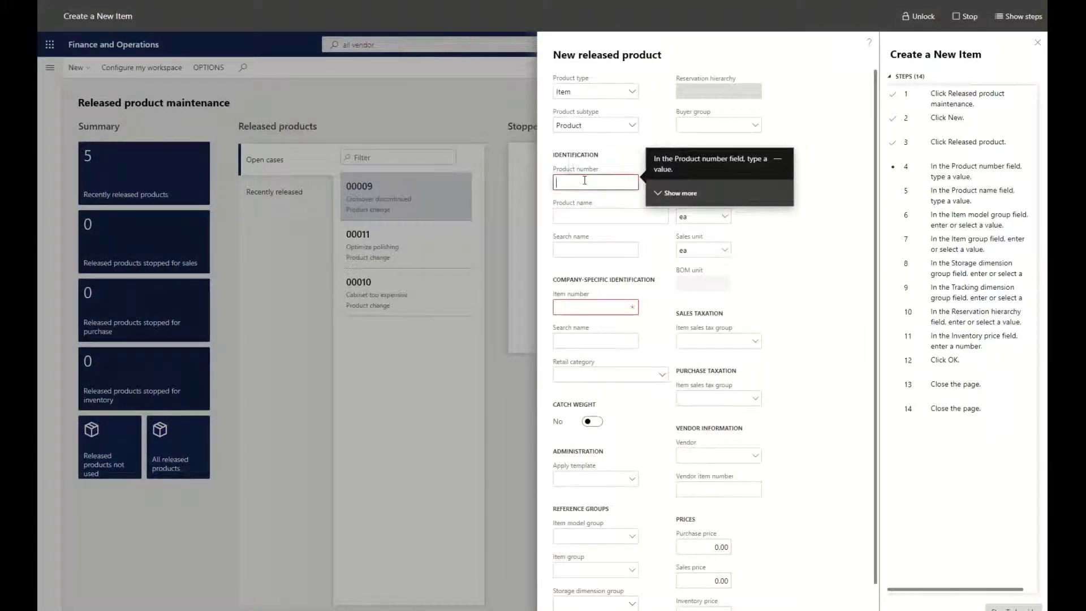
text(abc3454343)
key(Tab)
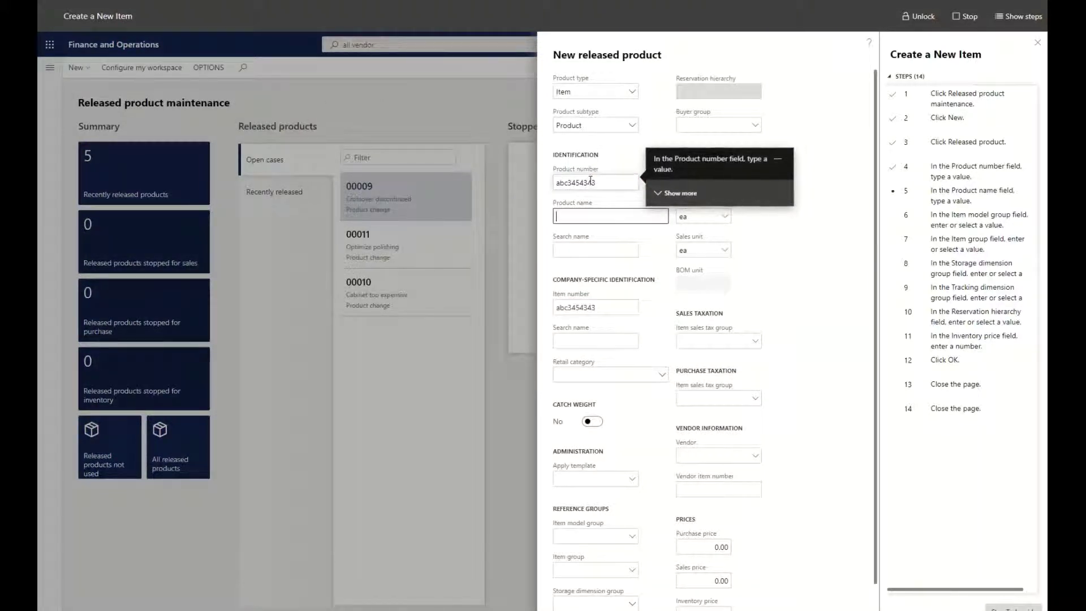
click(708, 226)
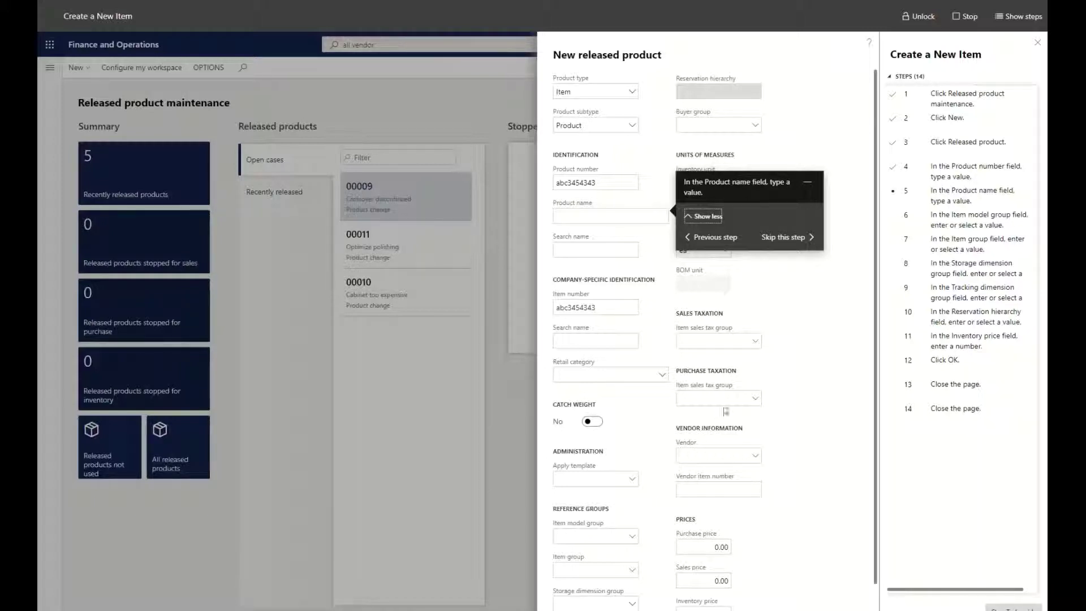
- Name the product 'dafdsafads' and set groups FIFO, Audio, Ware and None
click(612, 215)
text(dafdsafads)
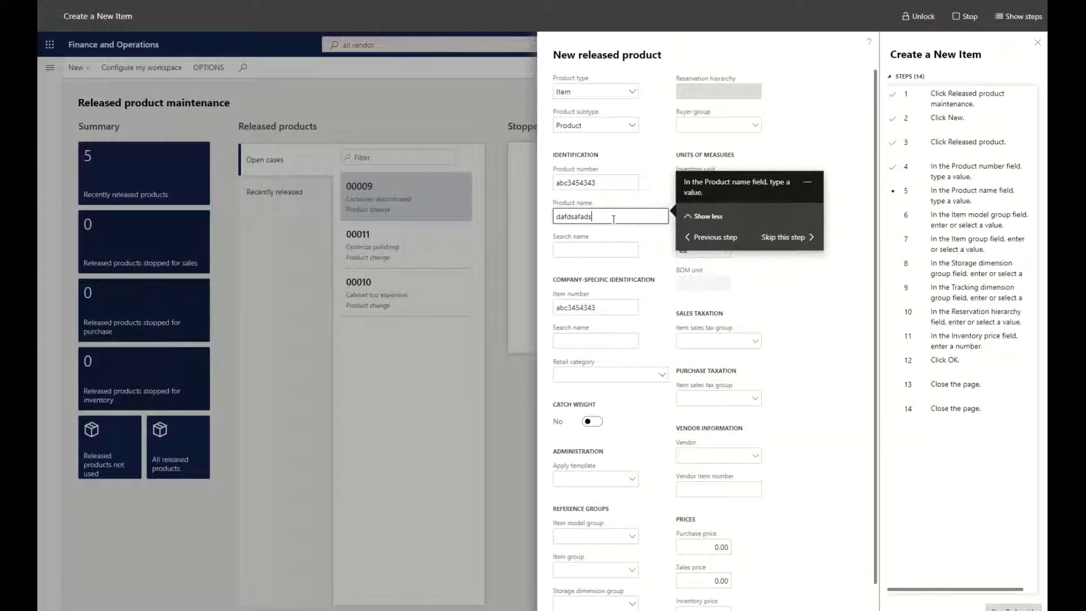
key(Tab)
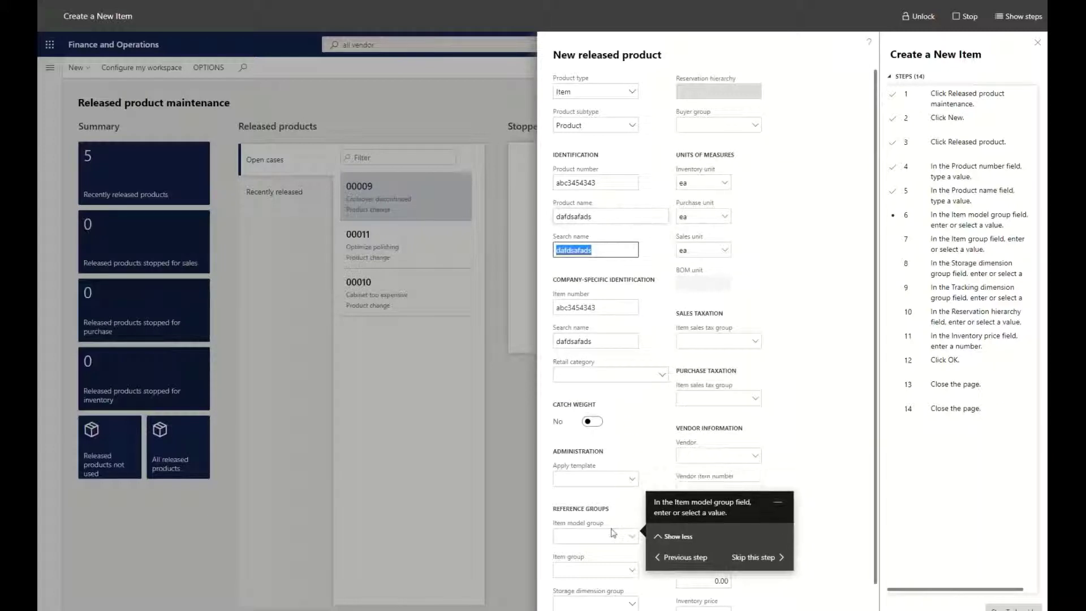
click(628, 536)
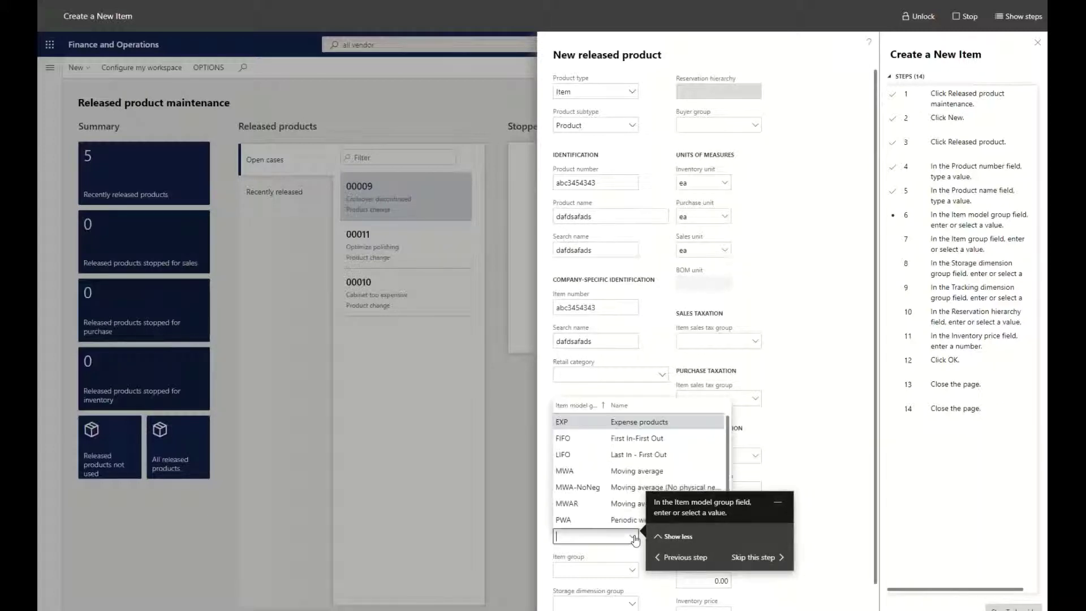
click(565, 439)
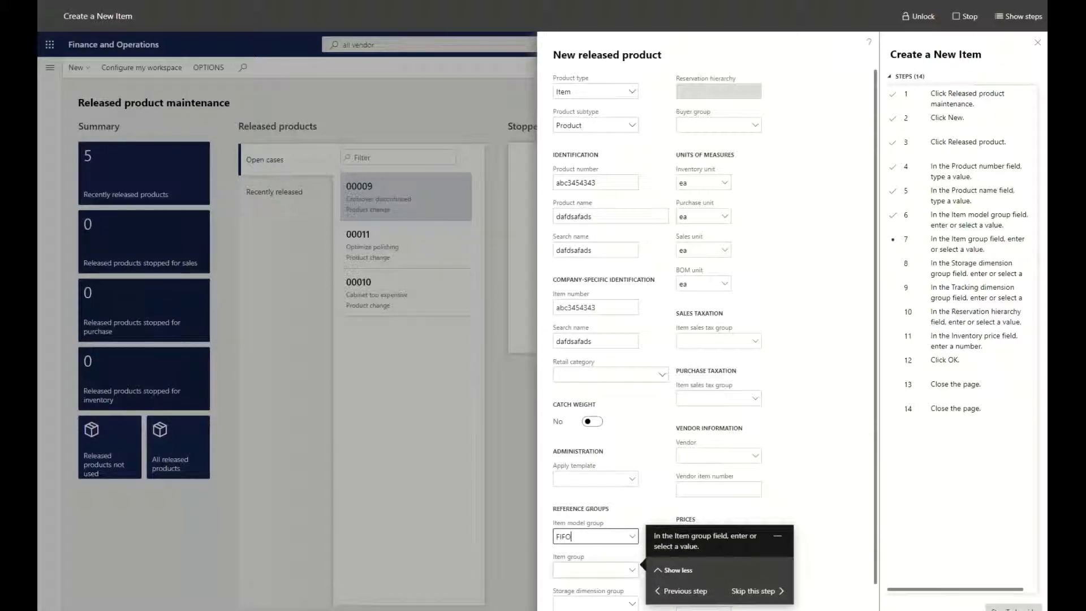
click(627, 570)
click(565, 455)
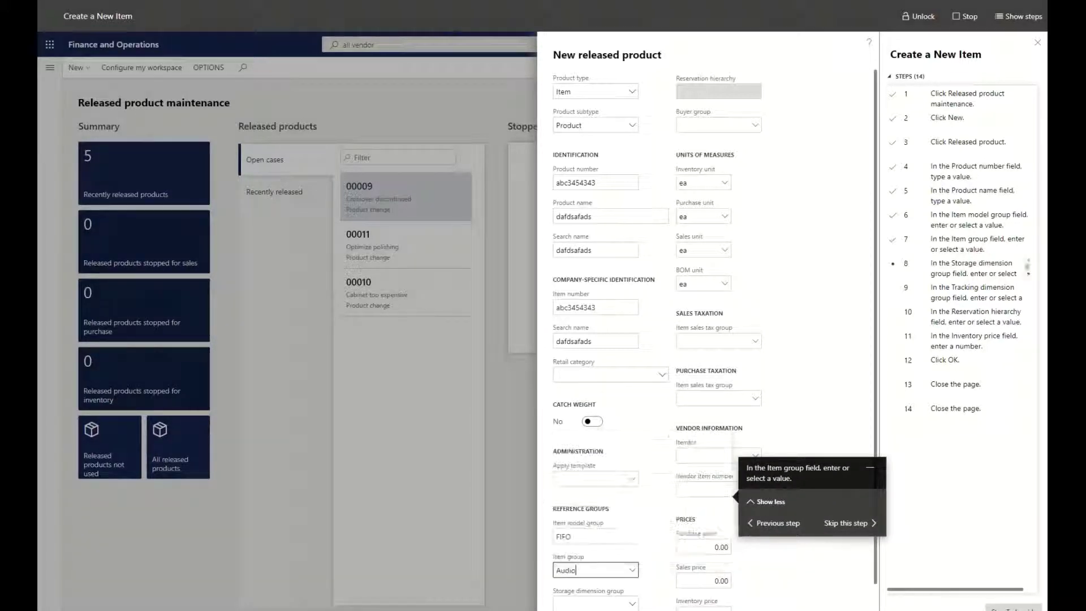
click(633, 603)
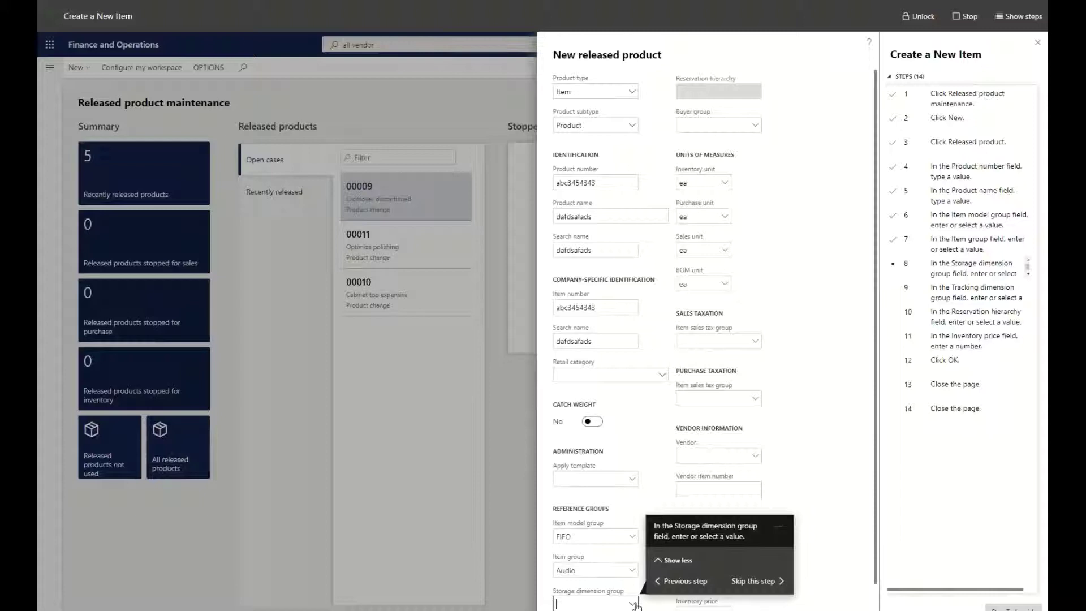
click(564, 538)
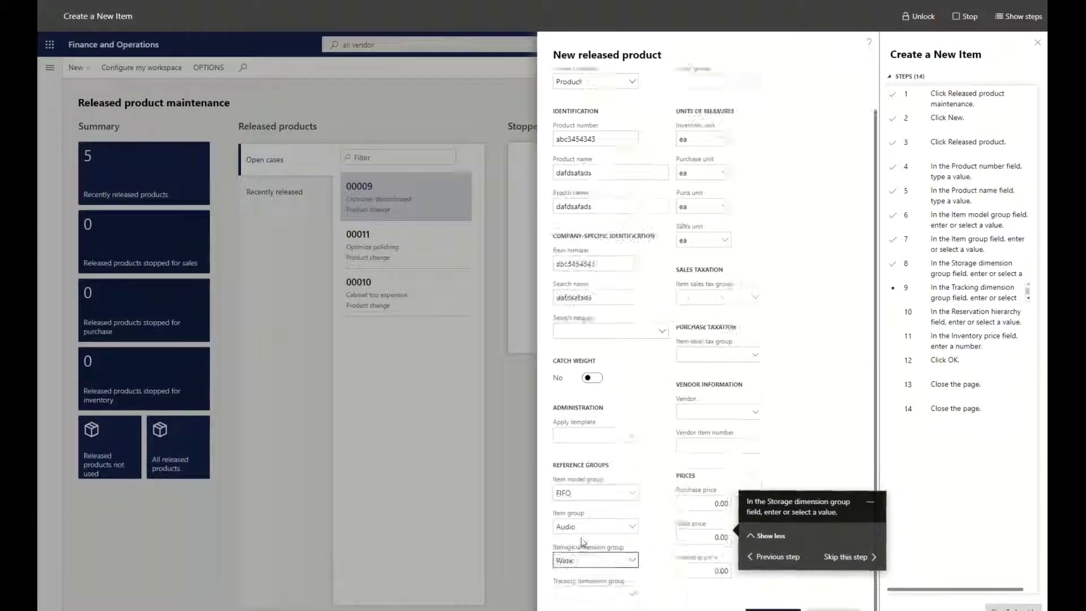
click(632, 598)
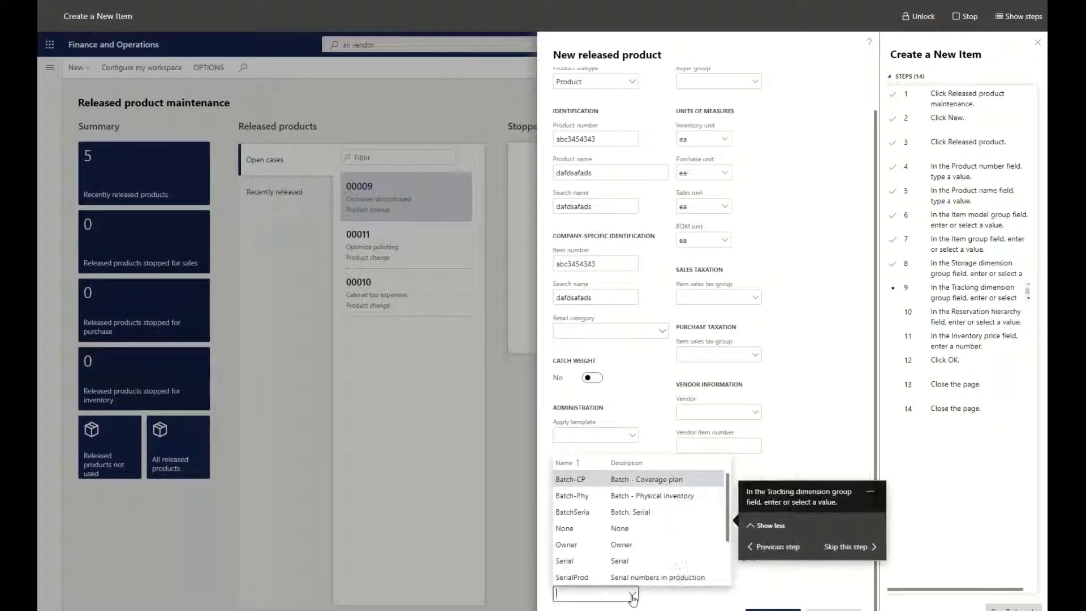
click(565, 528)
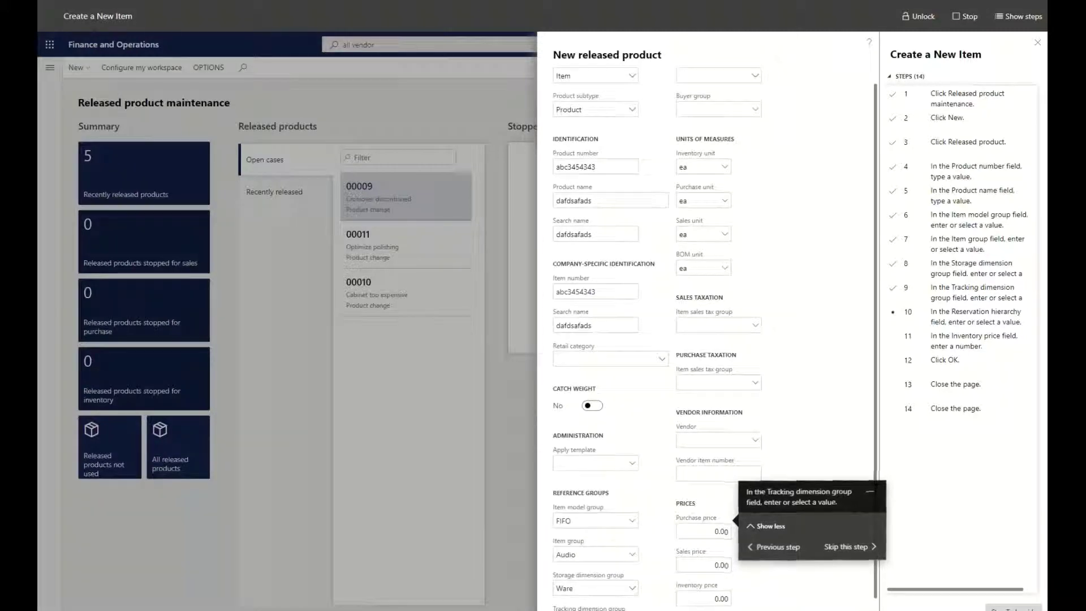
- Set reservation hierarchy to Default and inventory price to 10
click(754, 75)
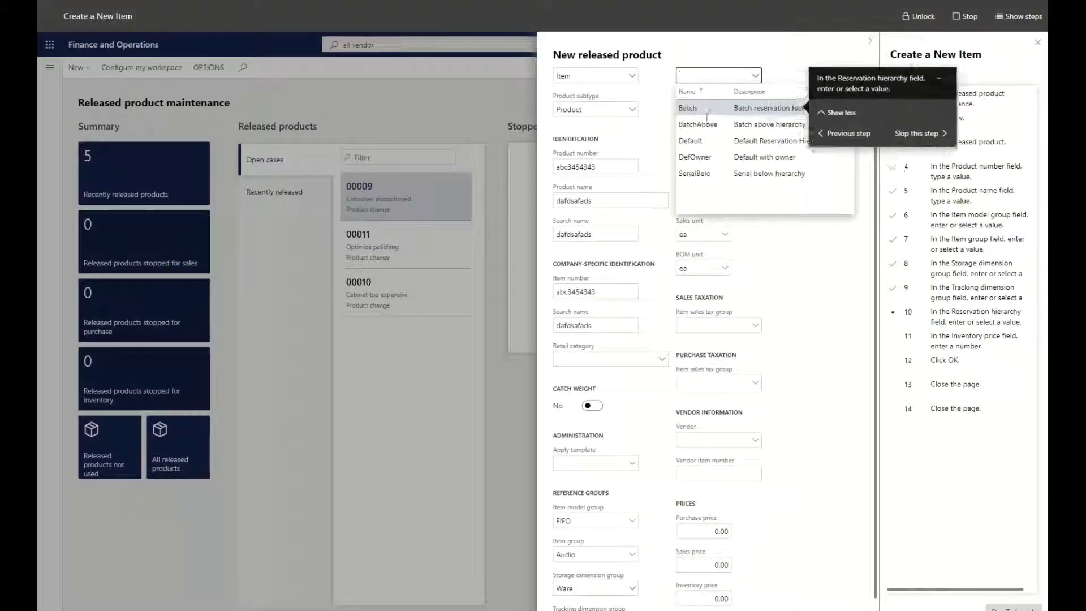
click(703, 140)
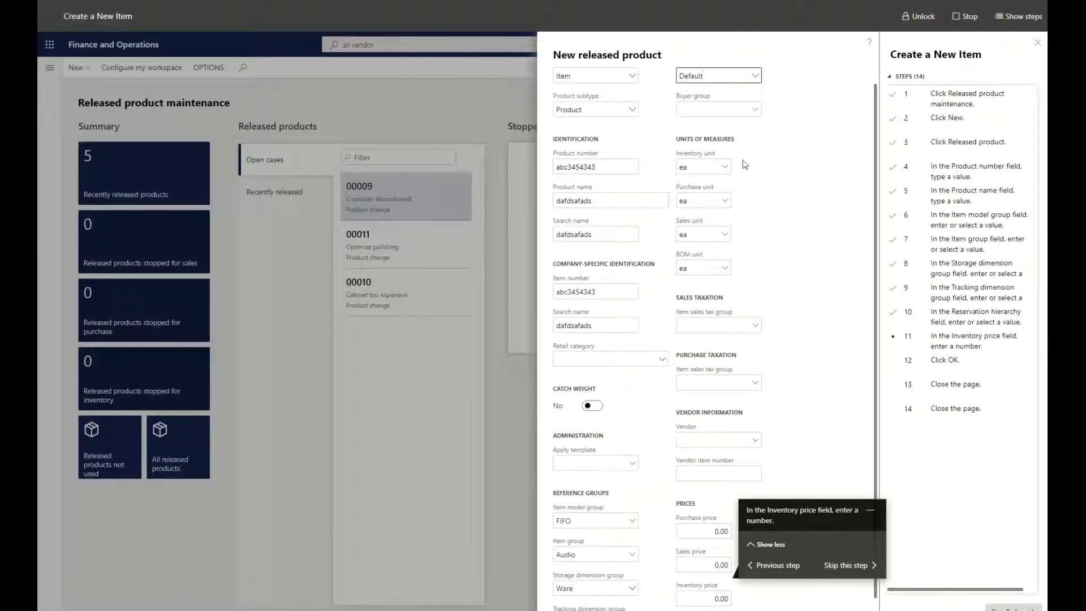
click(713, 600)
text(10)
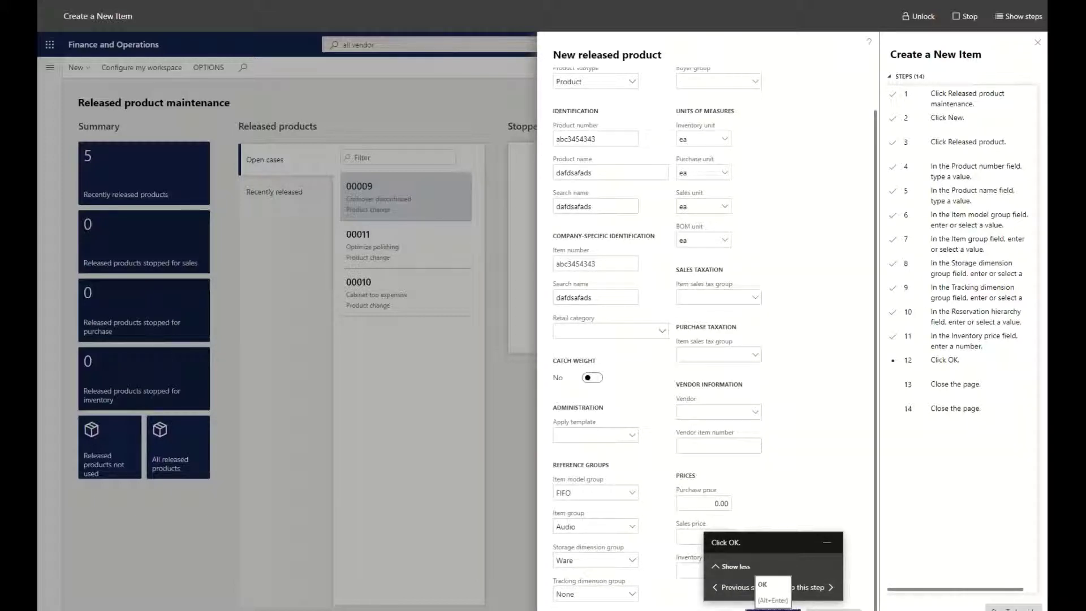
- Confirm the New released product dialog to create product abc3454343 'dafdsafads'
click(772, 608)
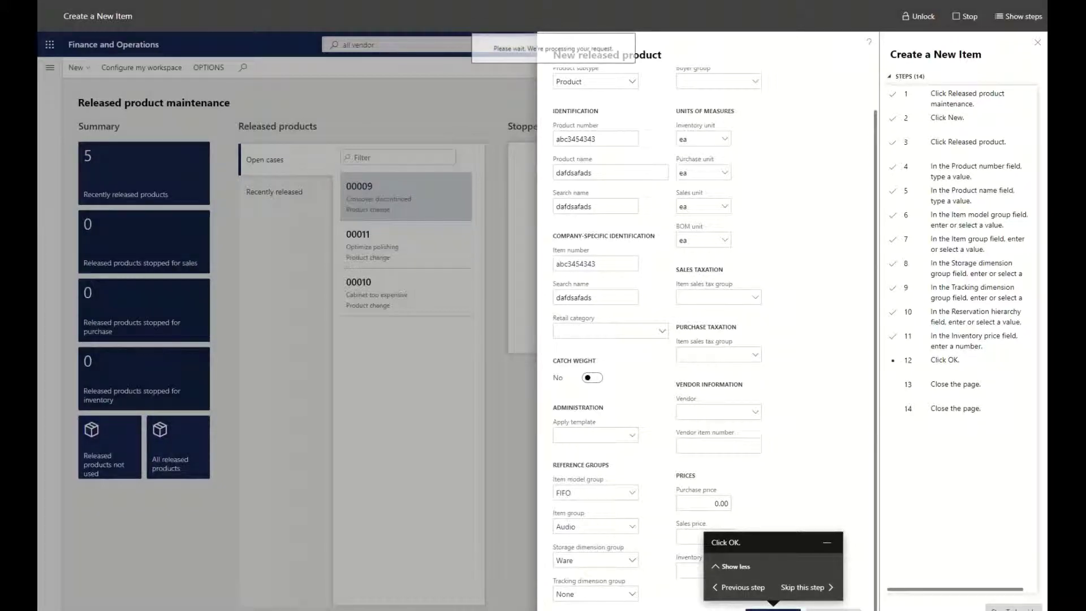